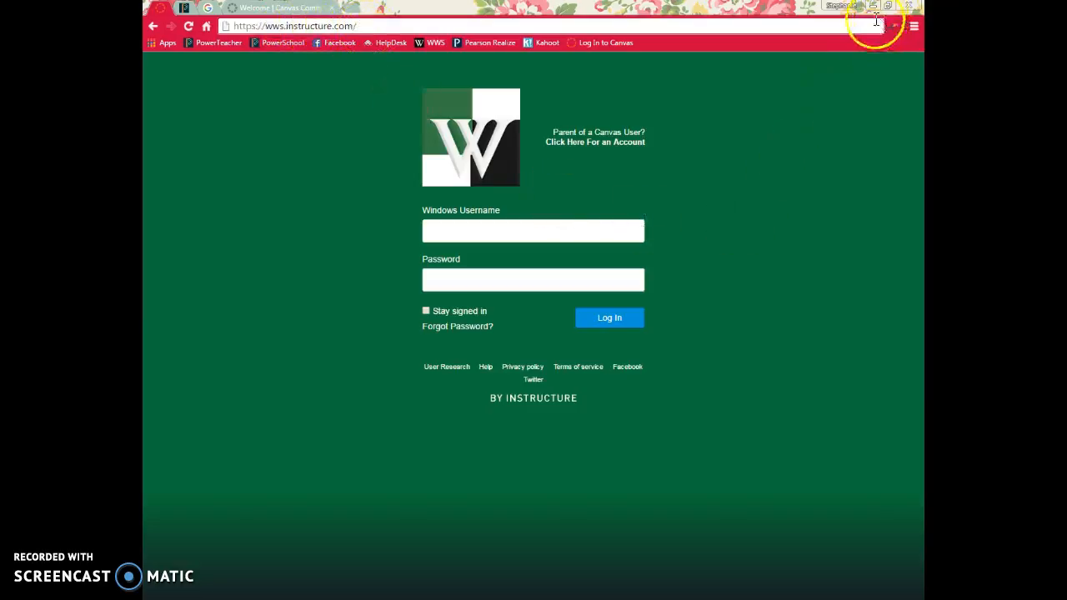
Log in to Canvas with the Windows username and account password
left_click(605, 43)
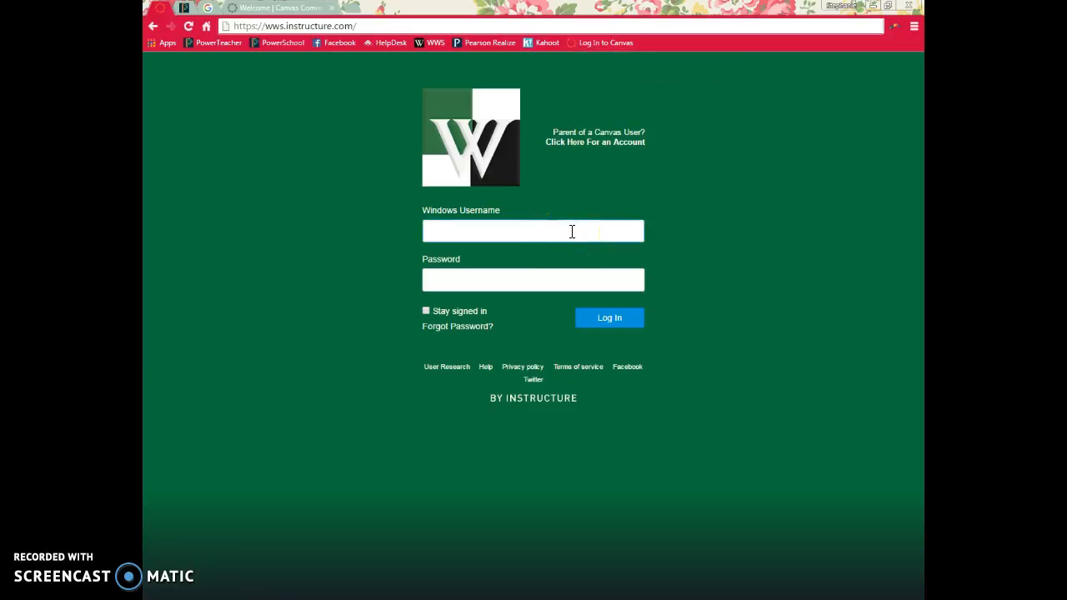
type("walkers")
key("Tab")
type("**********")
key("Return")
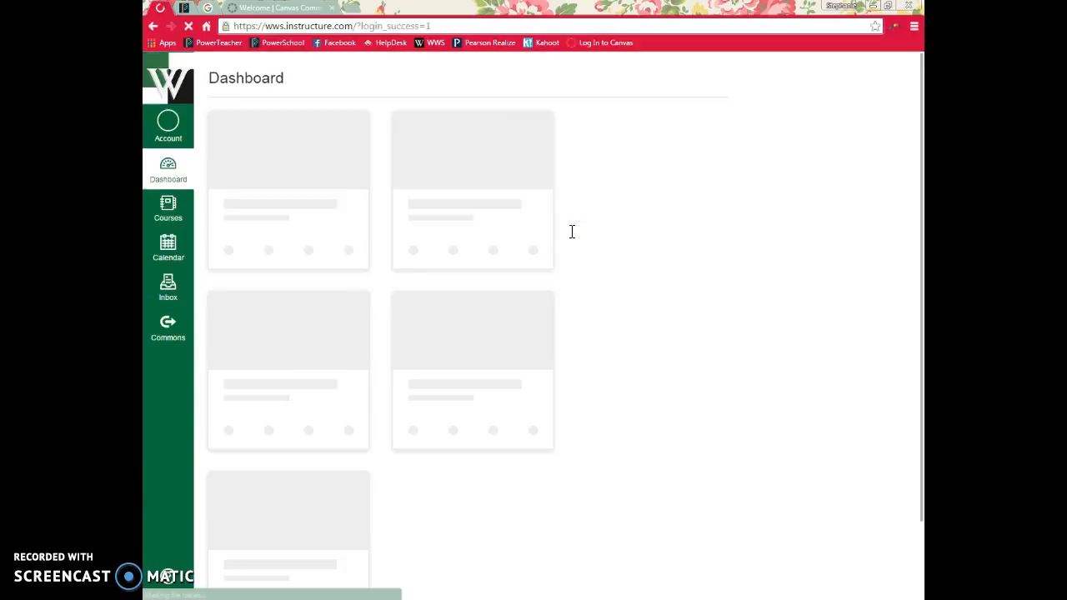
left_click(555, 219)
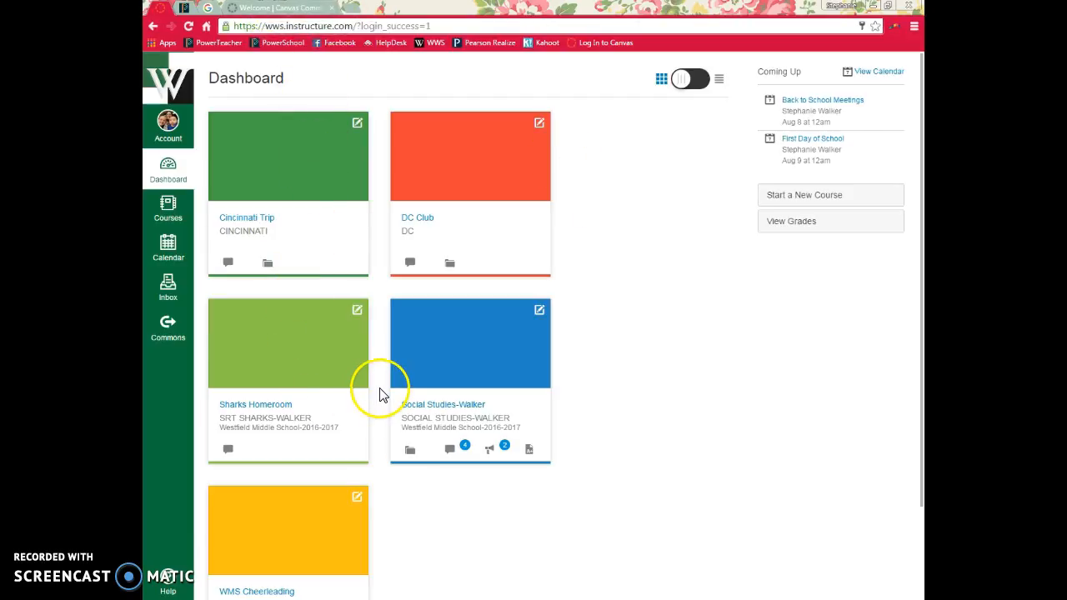
Open the Sharks Homeroom course, unpublish it and publish it again
left_click(267, 408)
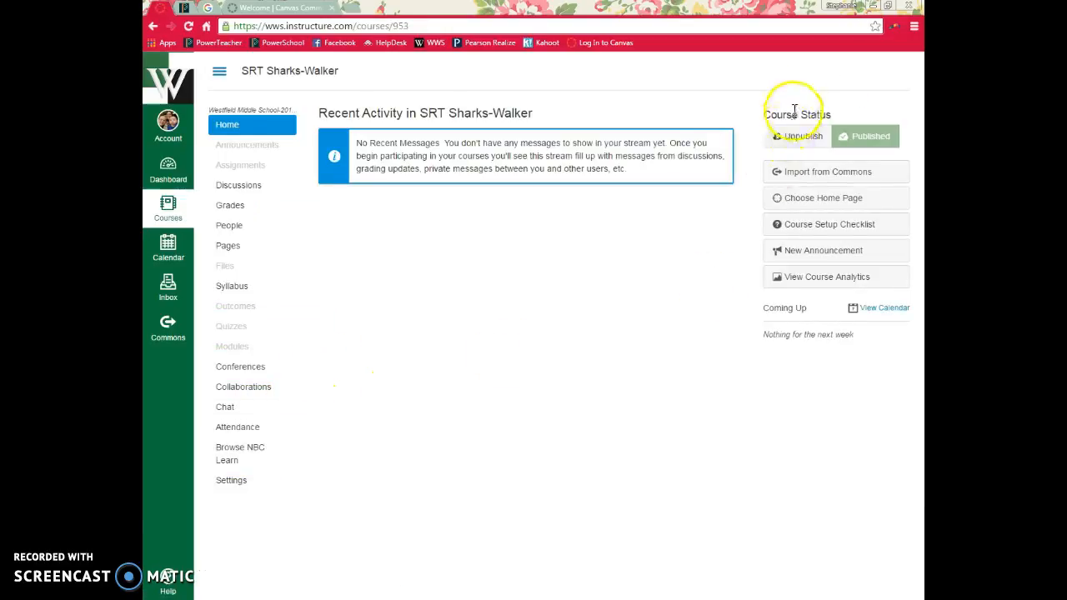
left_click(785, 142)
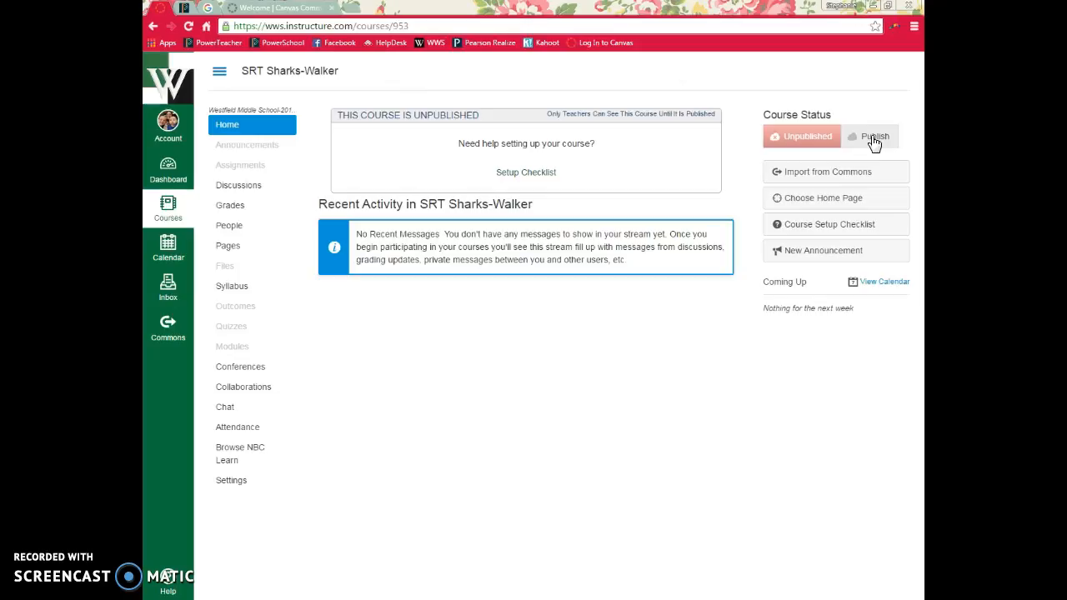
left_click(874, 142)
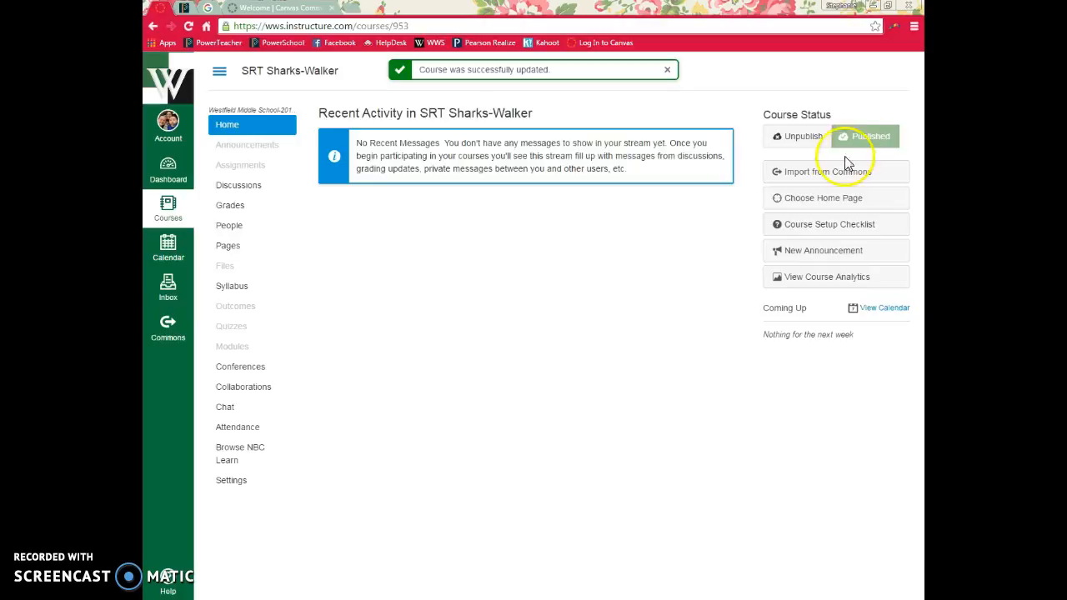
Set the Sharks Homeroom course home page to display Course Modules and save the choice
left_click(806, 200)
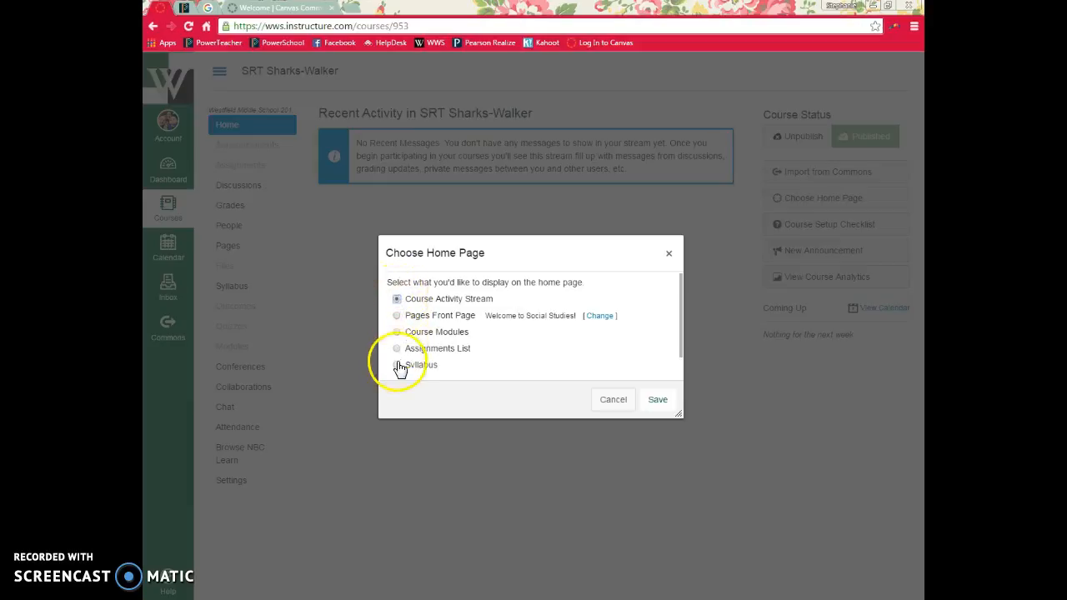
left_click(397, 332)
left_click(658, 400)
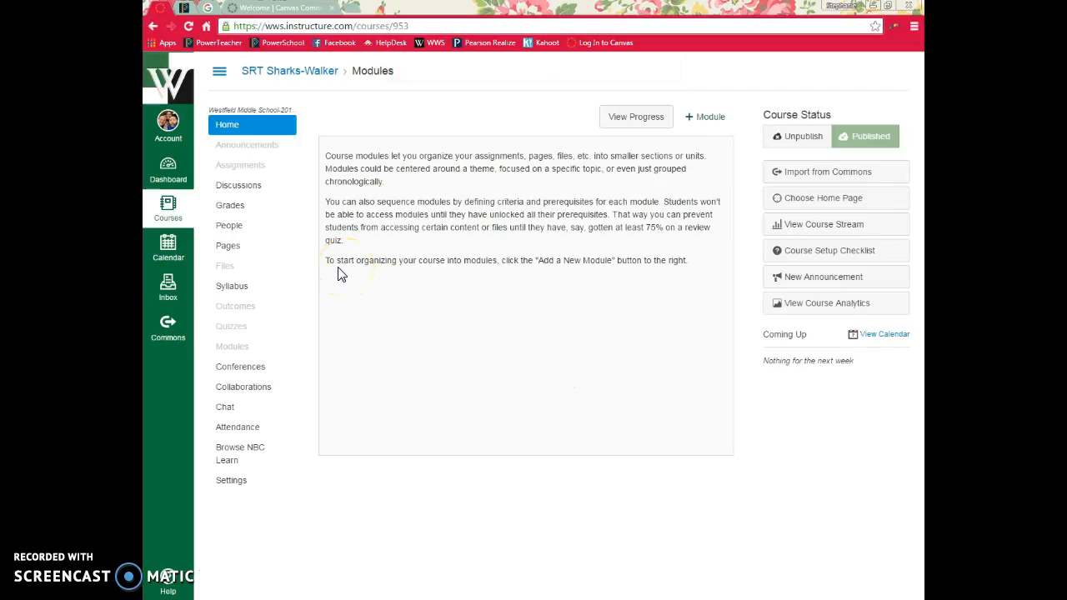
Review the account's notification preferences for course activities by email, cell number and push notification
left_click(167, 140)
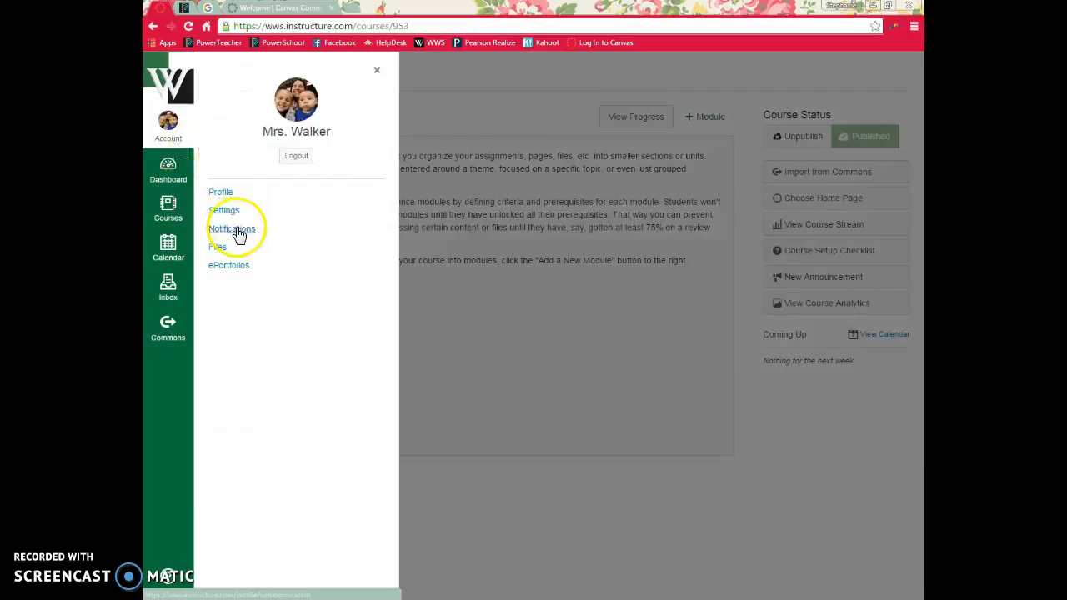
left_click(237, 230)
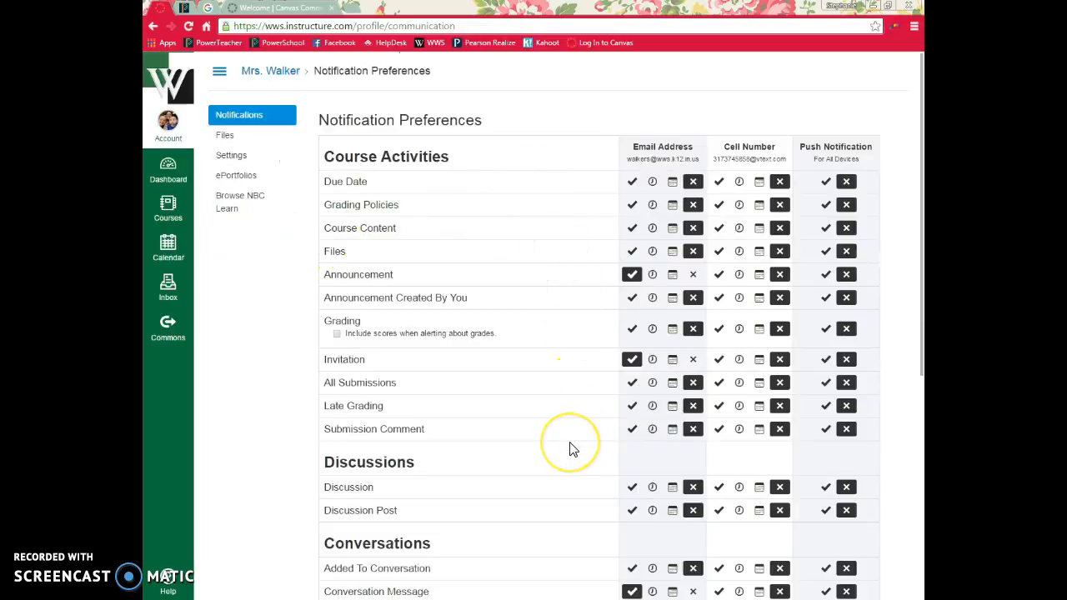
left_click(693, 185)
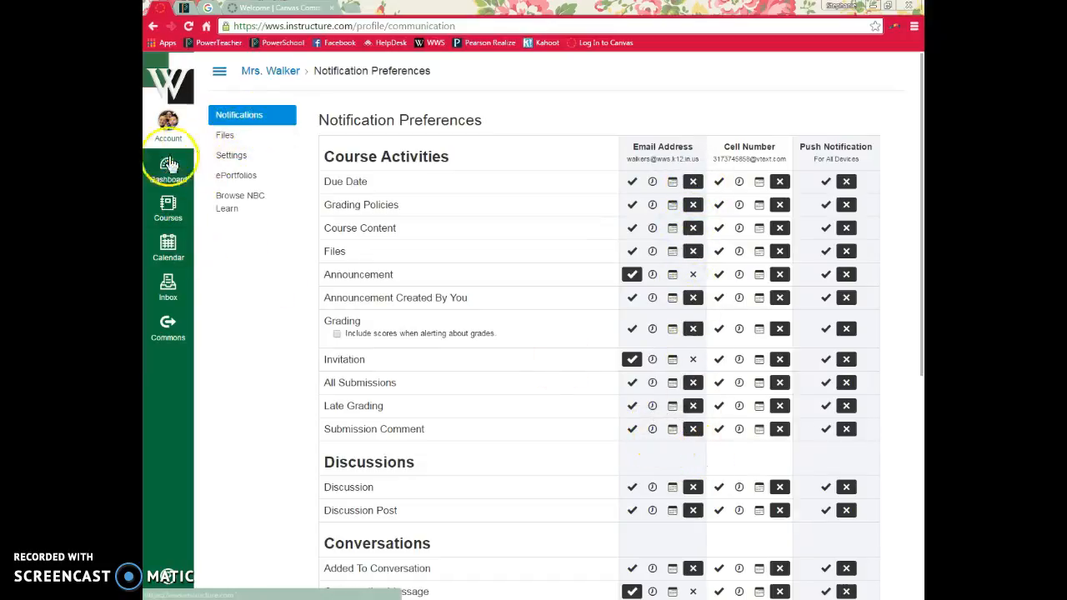
Open the calendar and change the personal calendar's color to indigo blue
left_click(173, 252)
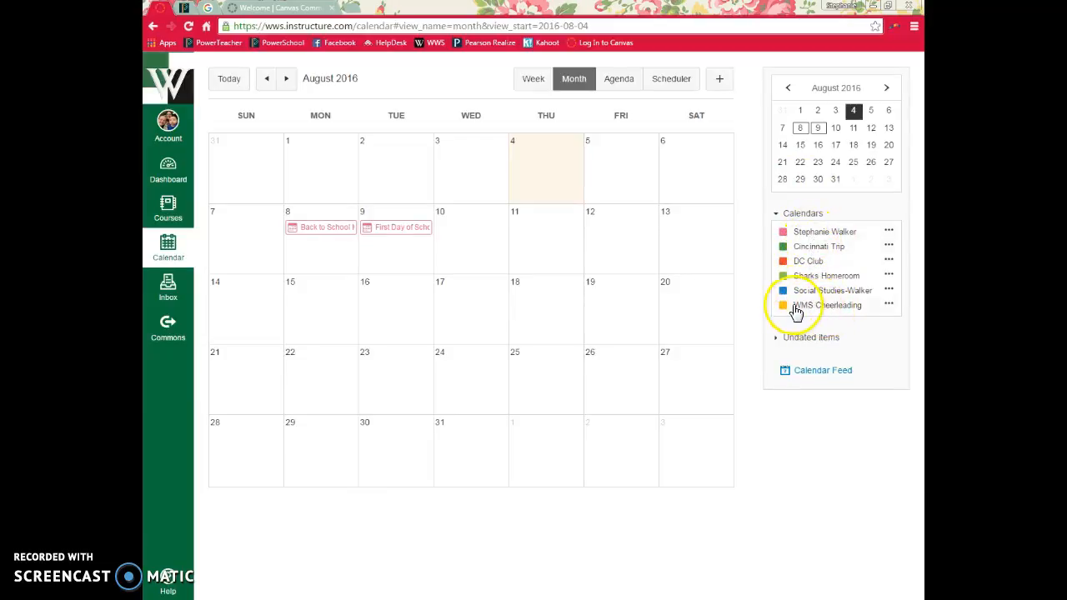
left_click(890, 232)
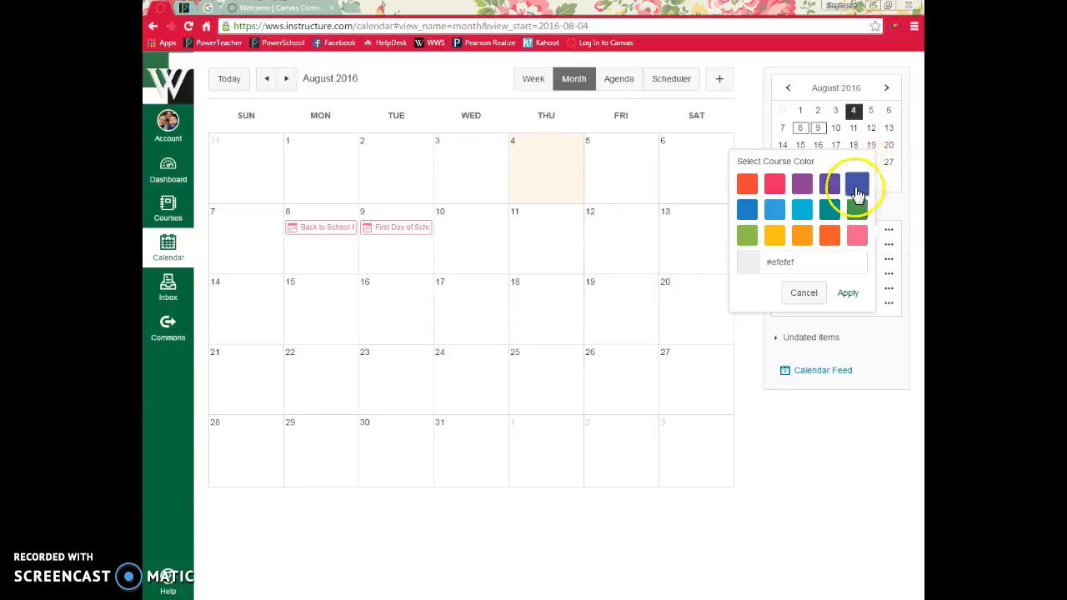
left_click(859, 194)
left_click(842, 297)
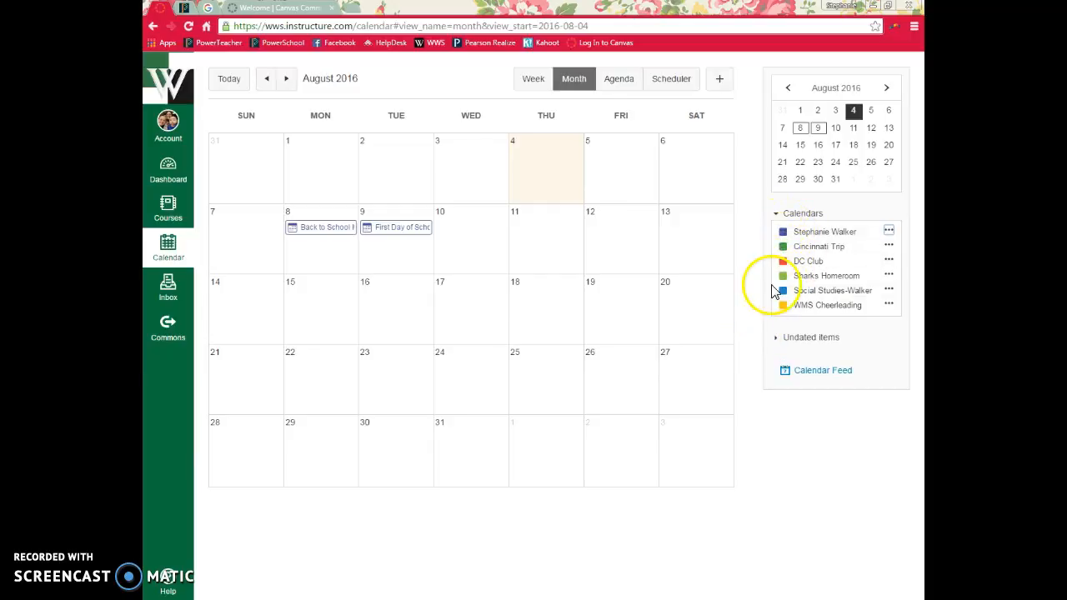
Hide the Sharks Homeroom calendar from the August 2016 view and show it again
left_click(783, 277)
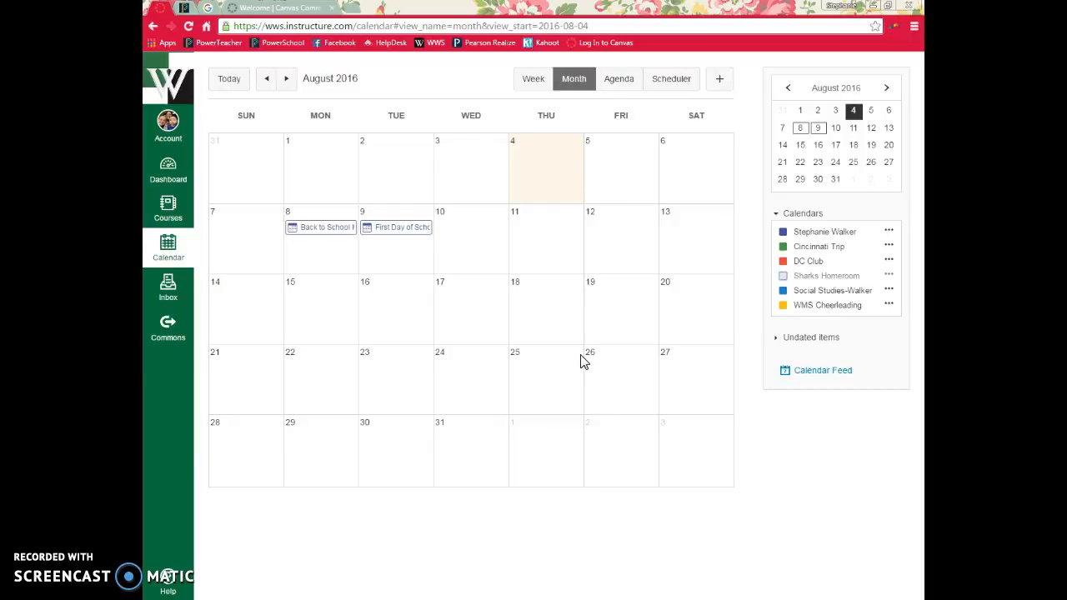
left_click(784, 276)
Start an event titled "SS Quiz" on Aug 15, 2016 in the Social Studies calendar and open its full set of options
left_click(326, 300)
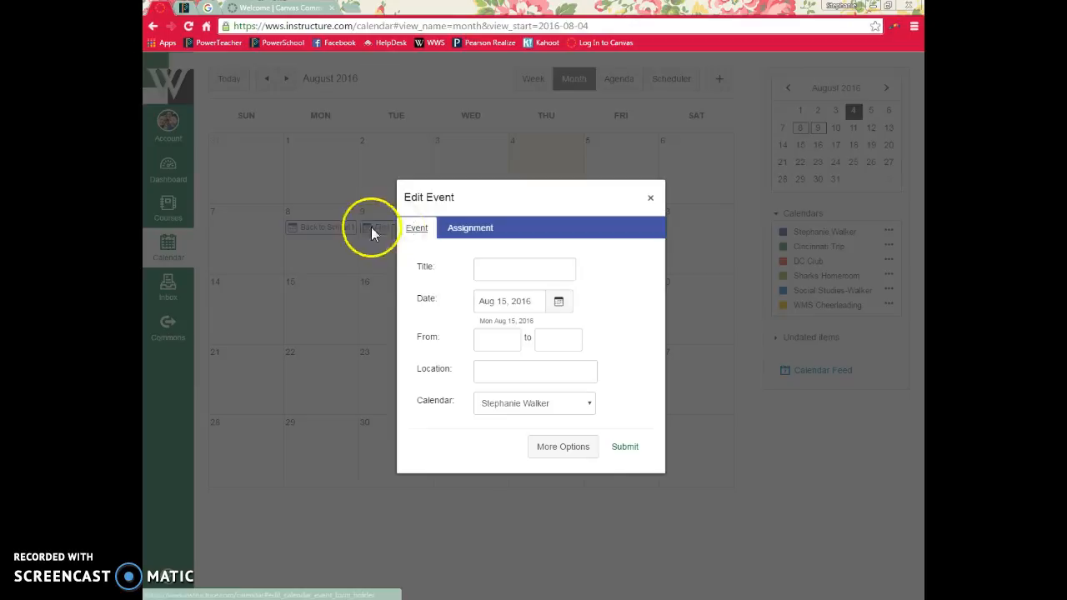
left_click(500, 268)
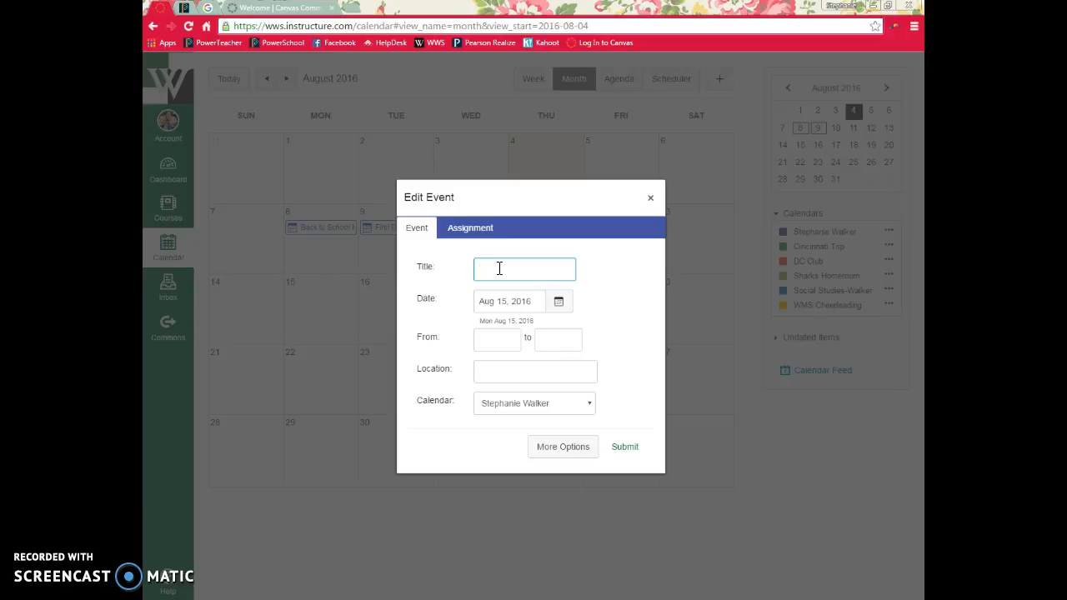
type("SS Quiz")
left_click(500, 409)
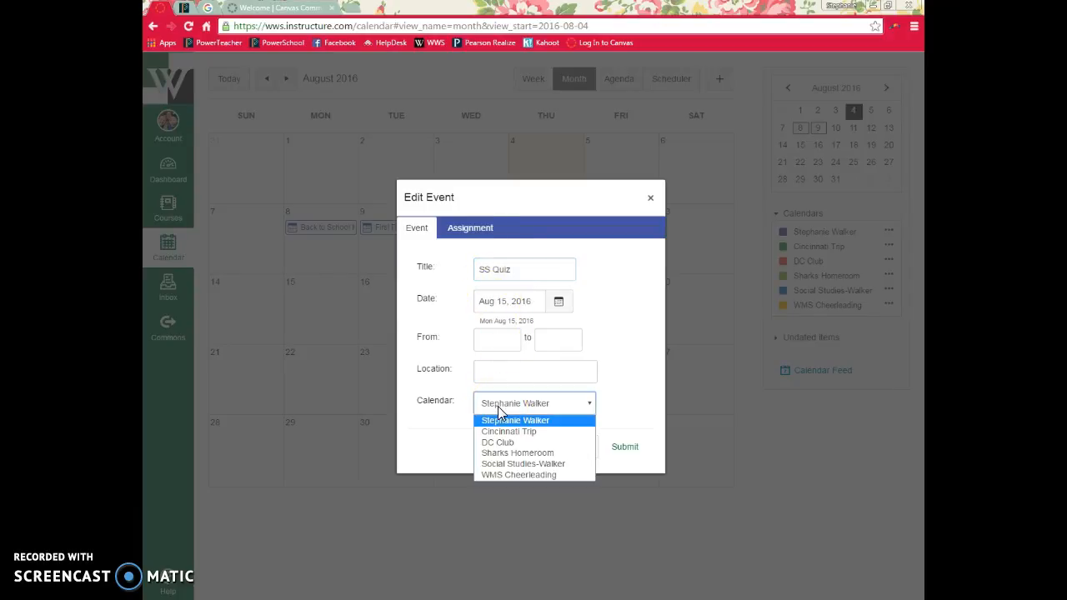
left_click(503, 465)
left_click(557, 456)
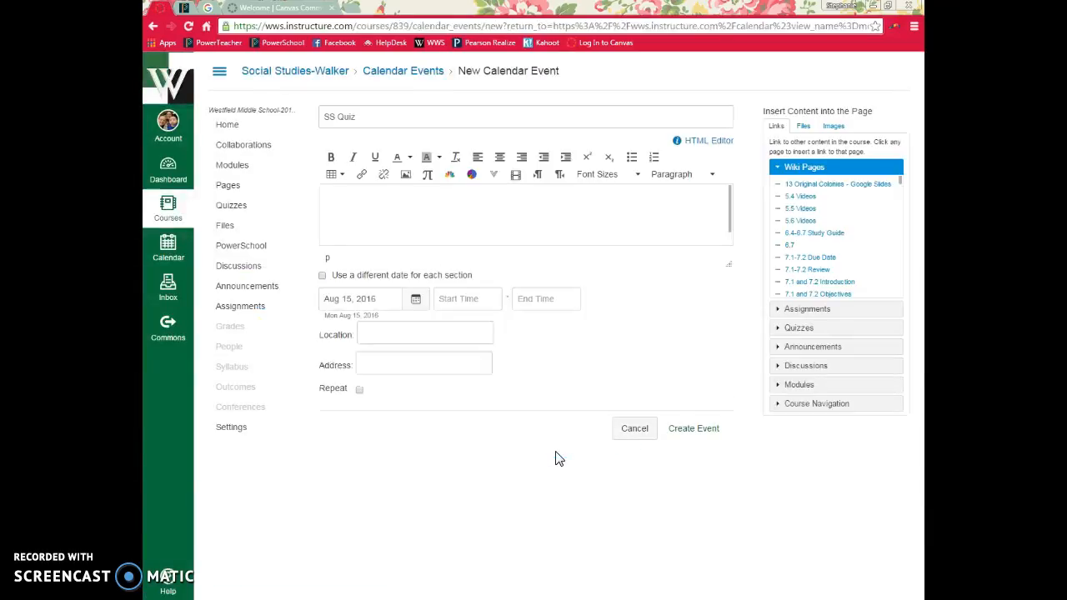
Enlarge the event's description box and enter "Quiz 1.2-1.5" followed by a new line
left_click(381, 202)
mouse_move(729, 264)
left_mouse_down()
mouse_move(742, 397)
mouse_move(731, 245)
left_mouse_up()
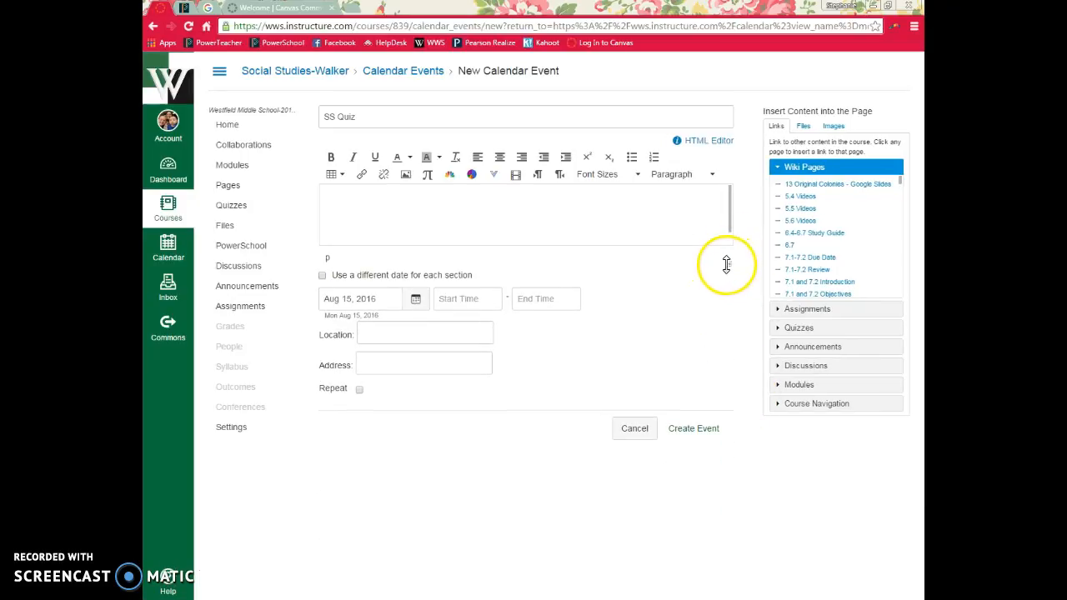
left_click_drag(728, 265, 738, 483)
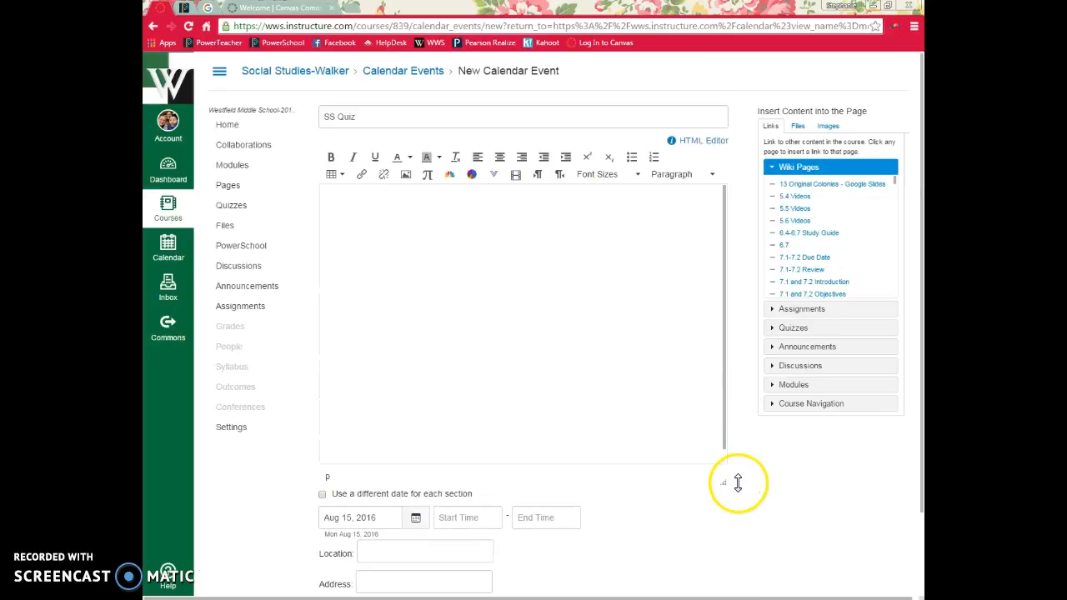
left_click(534, 295)
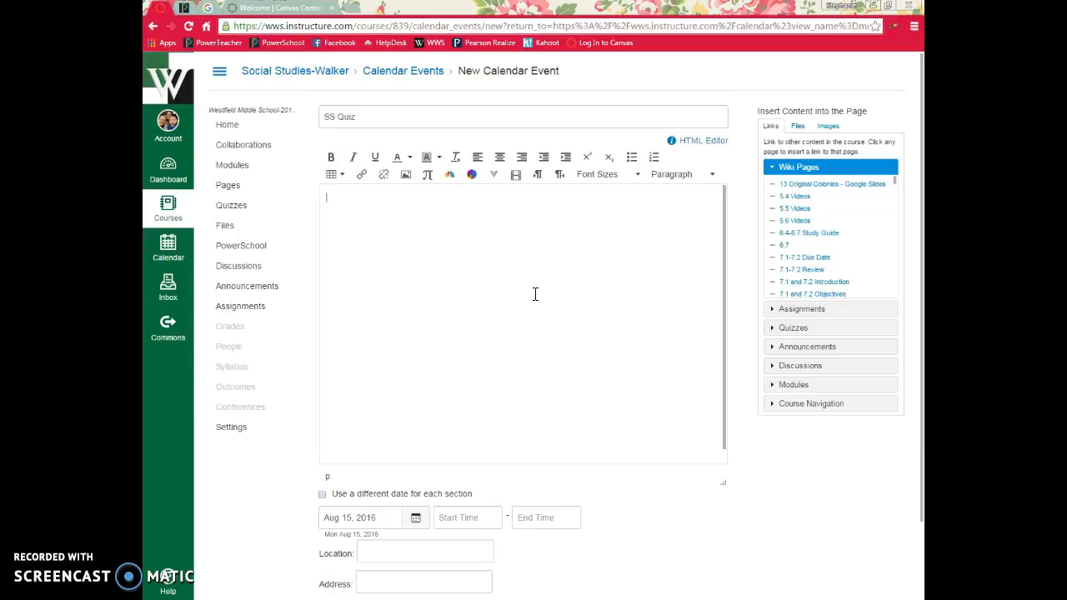
type("Quiz 1.2-1.5")
key("Return")
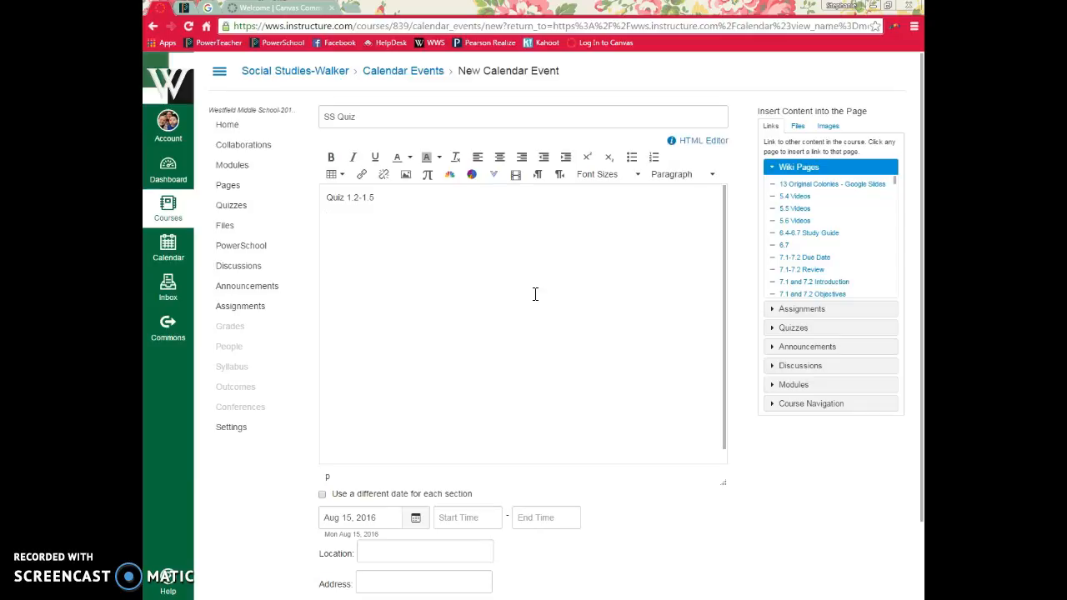
Upload Atlantic Ocean map from the H: drive's Chapter 02 folder to course files, inserting its link below the quiz text
left_click(798, 128)
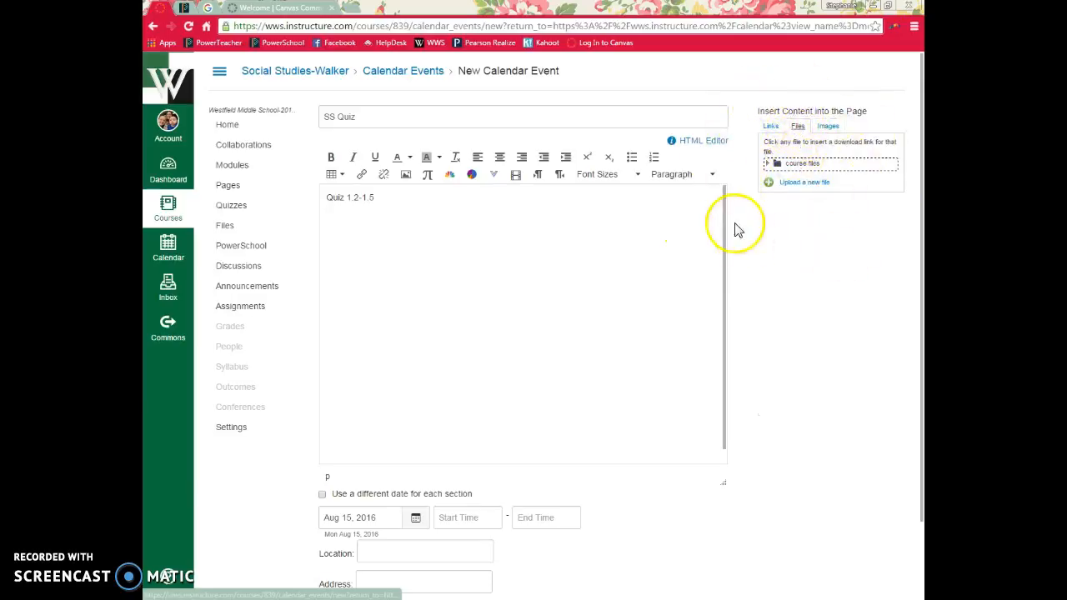
left_click(772, 127)
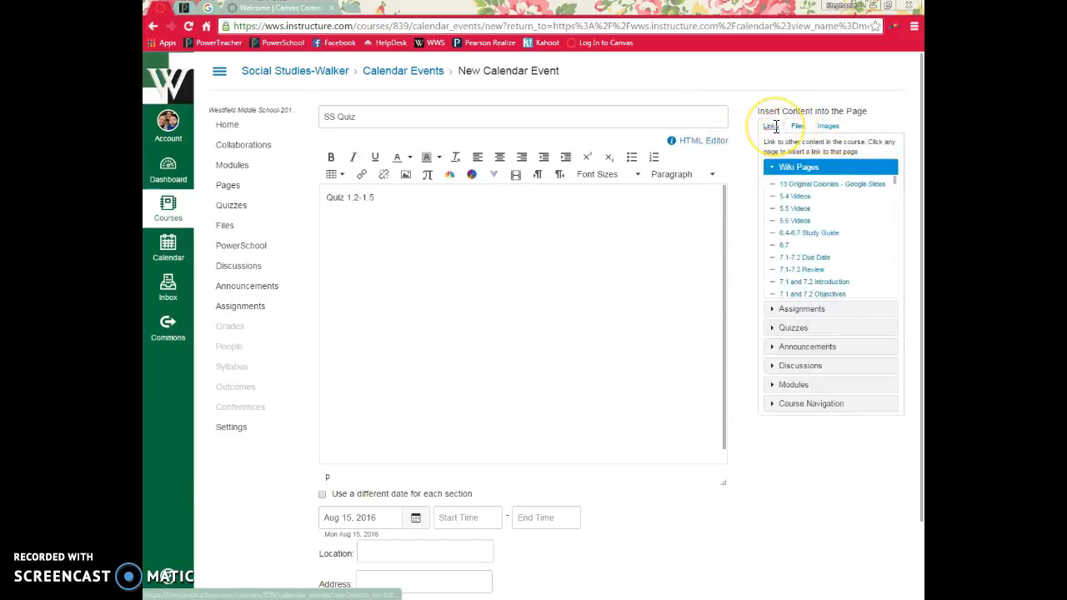
left_click(799, 129)
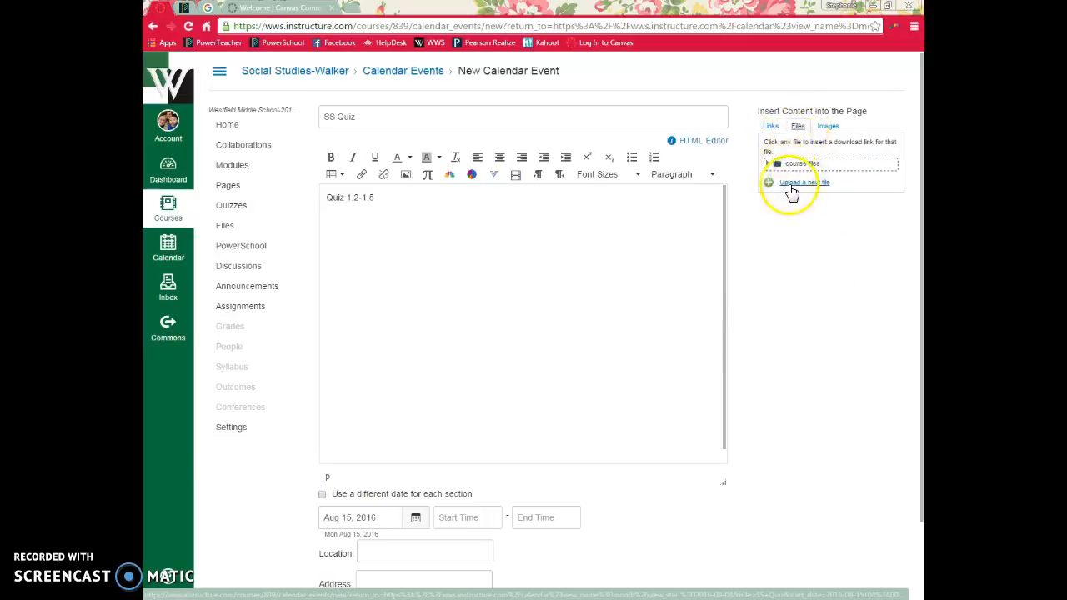
left_click(792, 185)
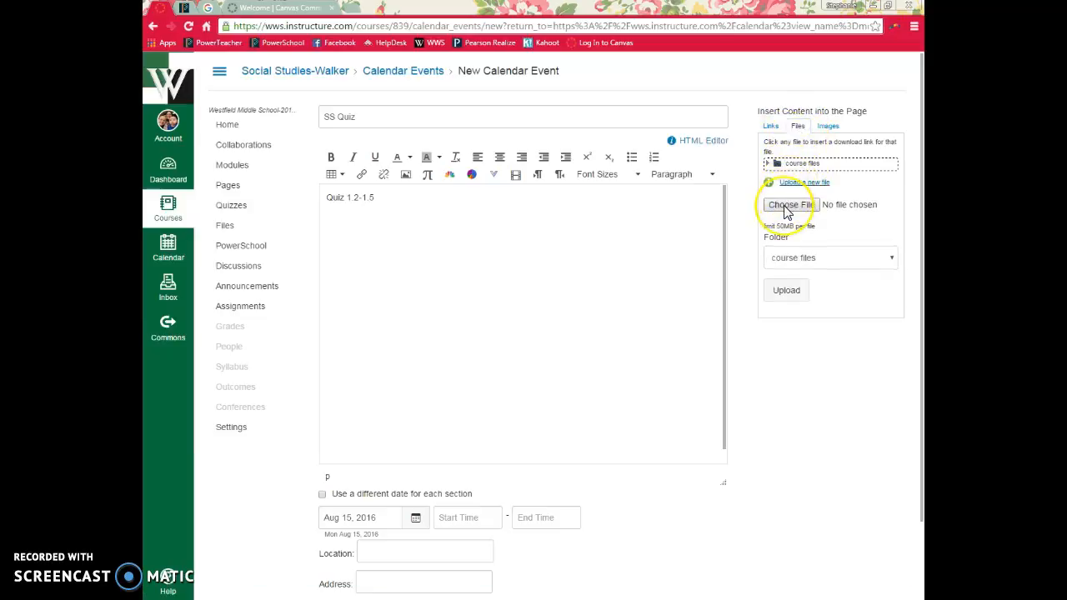
left_click(788, 205)
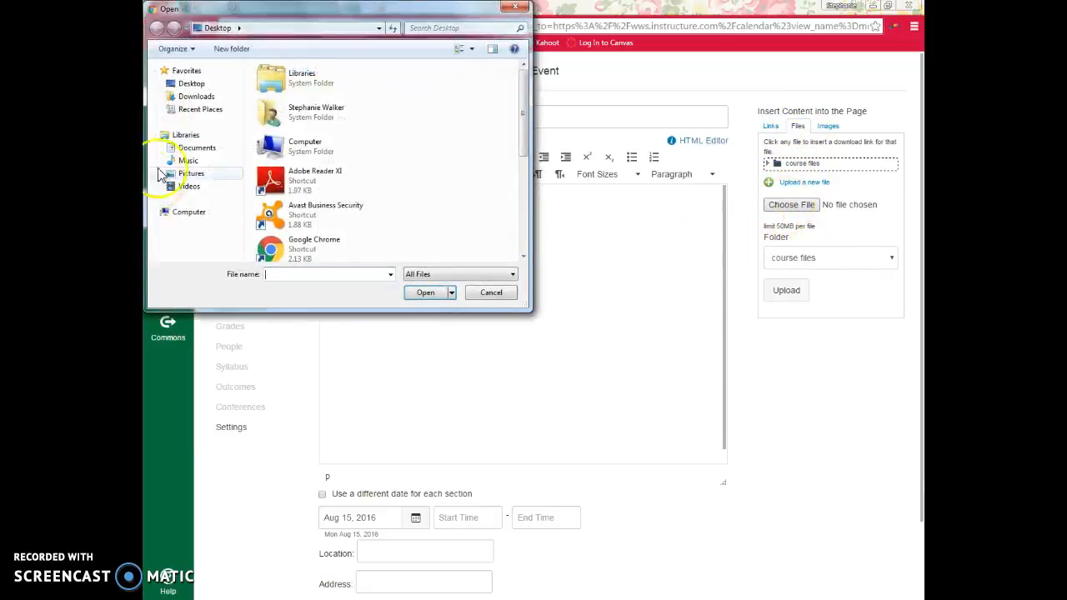
left_click(181, 213)
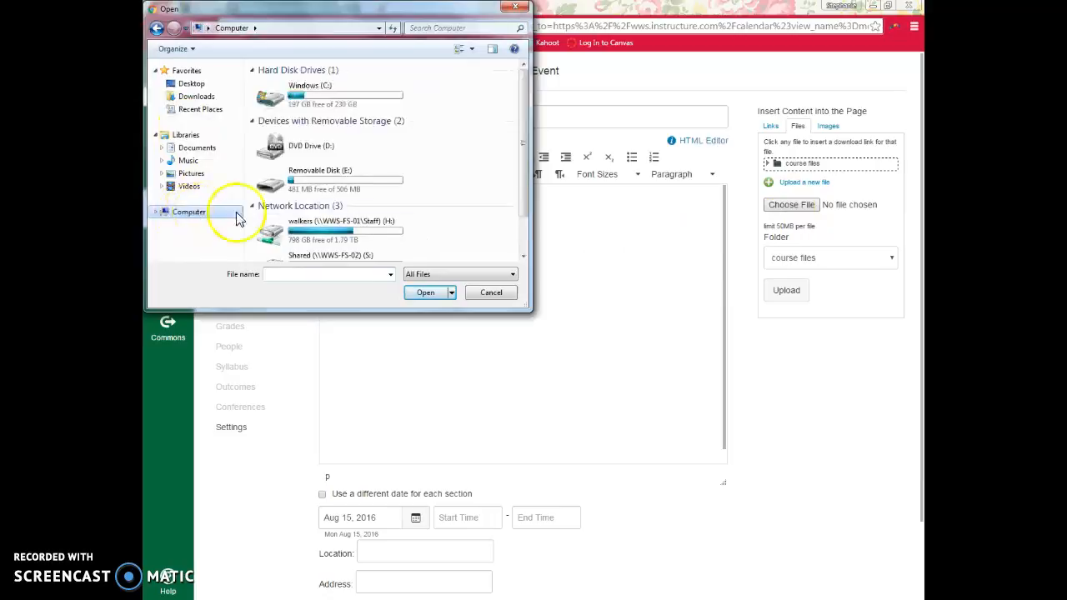
double_click(275, 223)
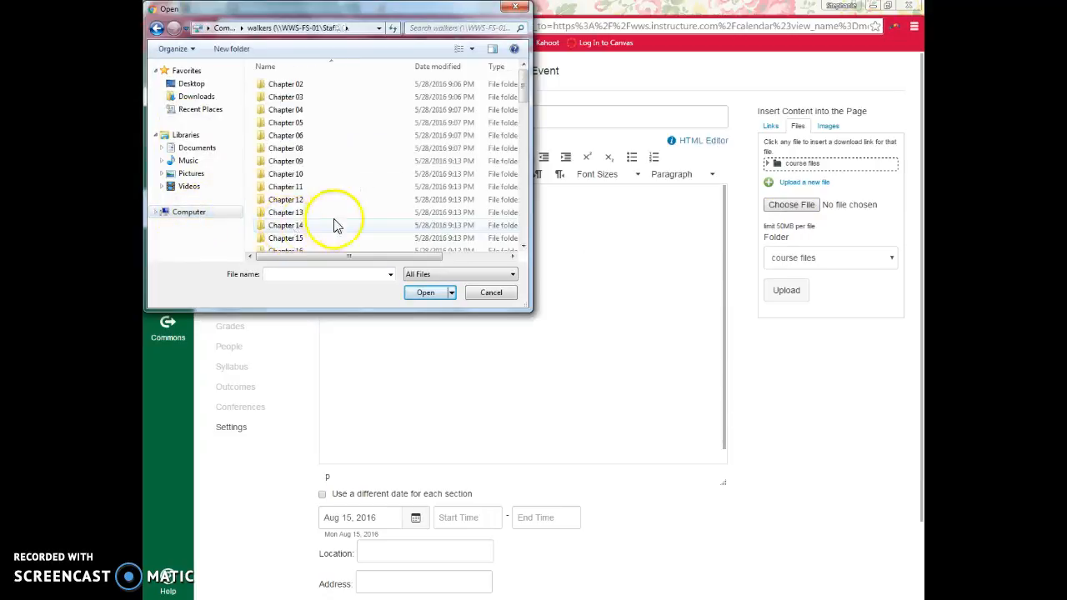
double_click(307, 88)
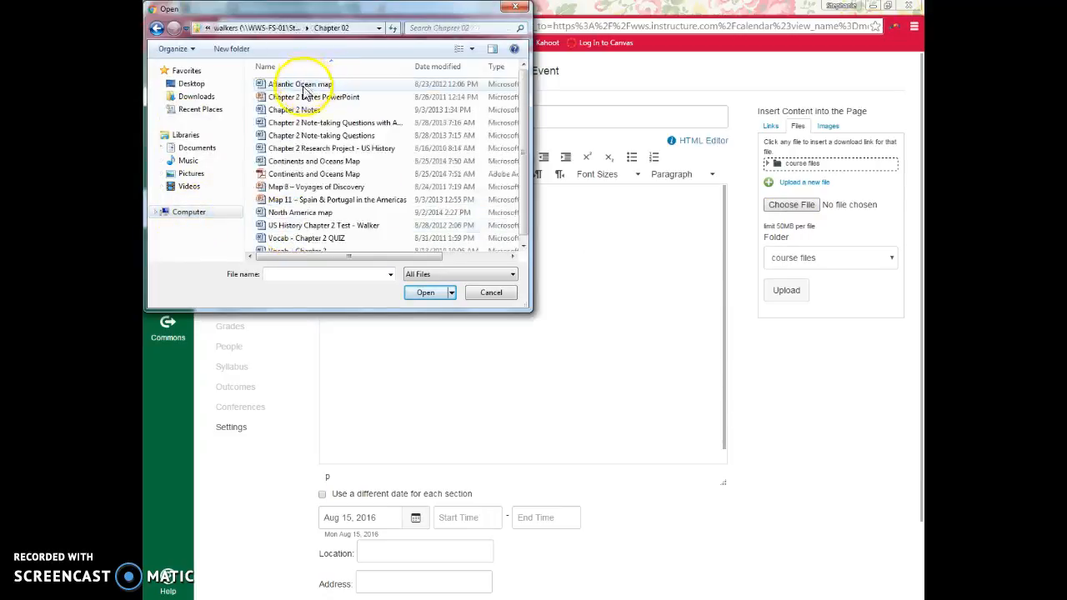
double_click(303, 87)
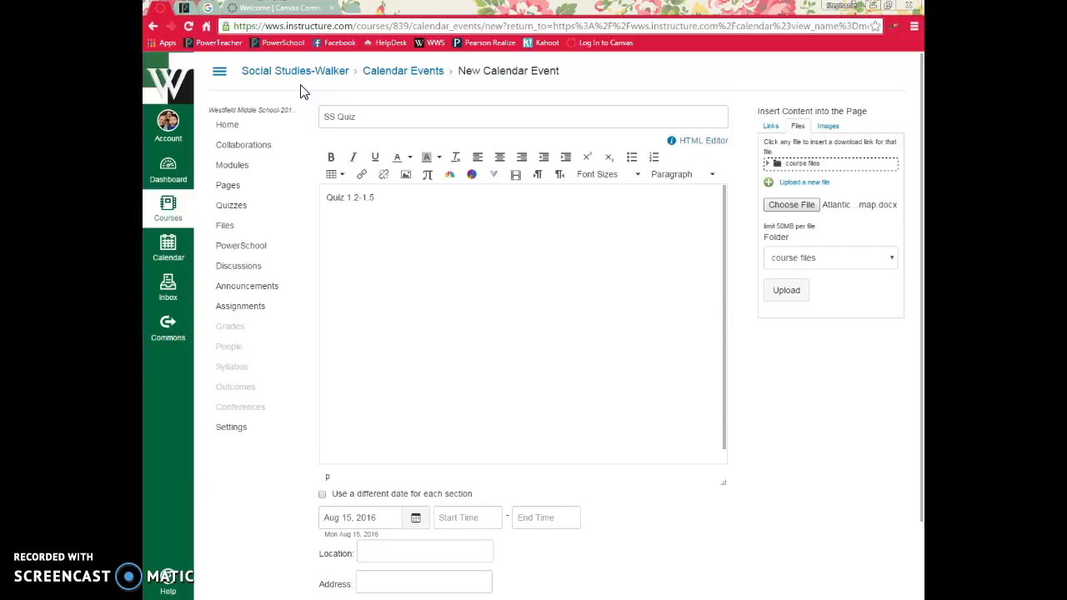
left_click(787, 290)
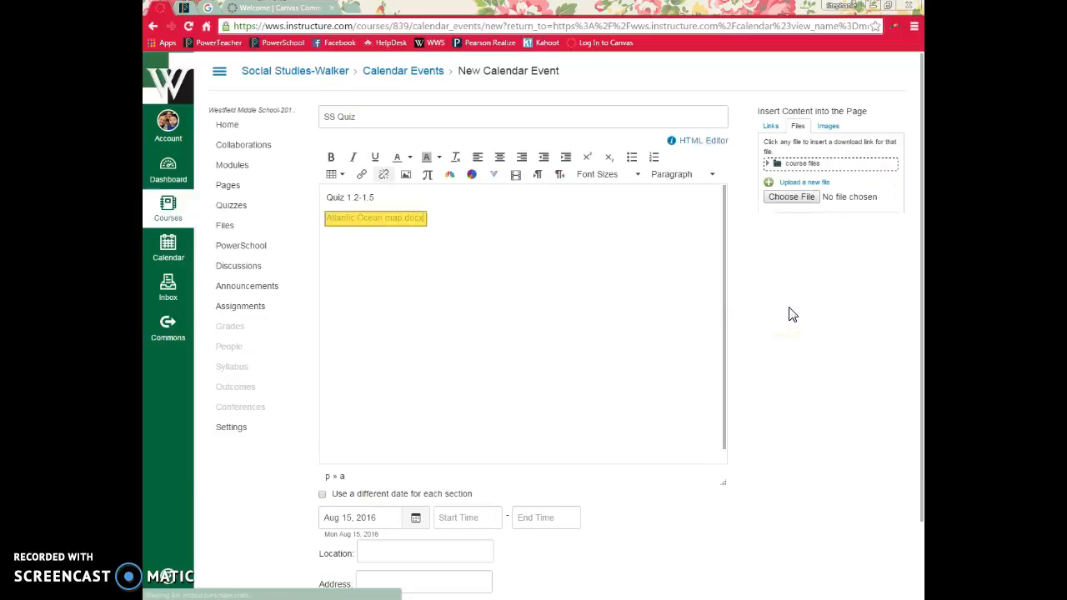
left_click(496, 237)
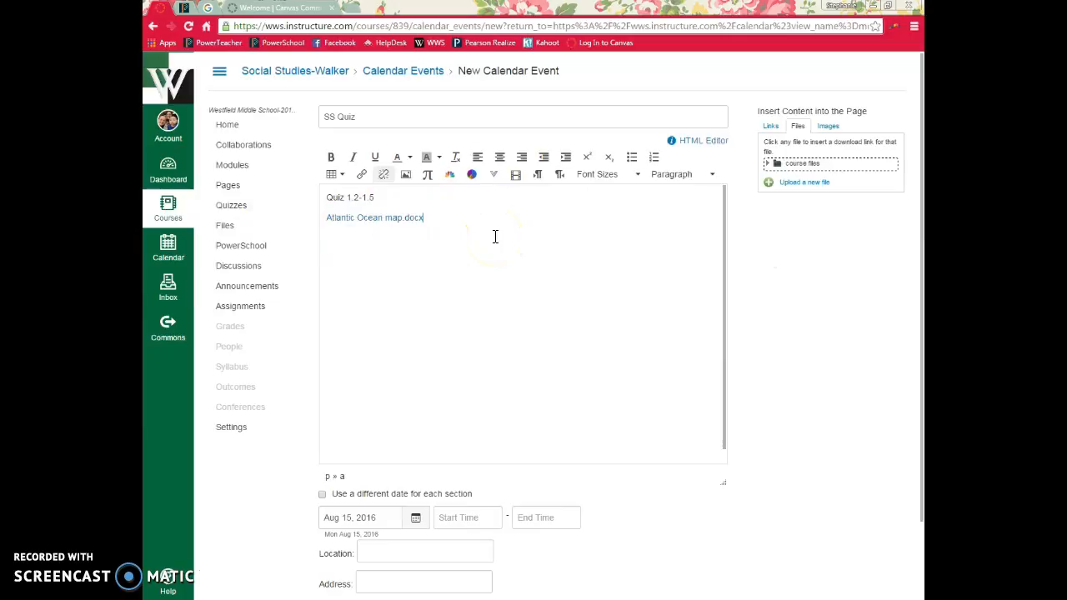
left_click(394, 217)
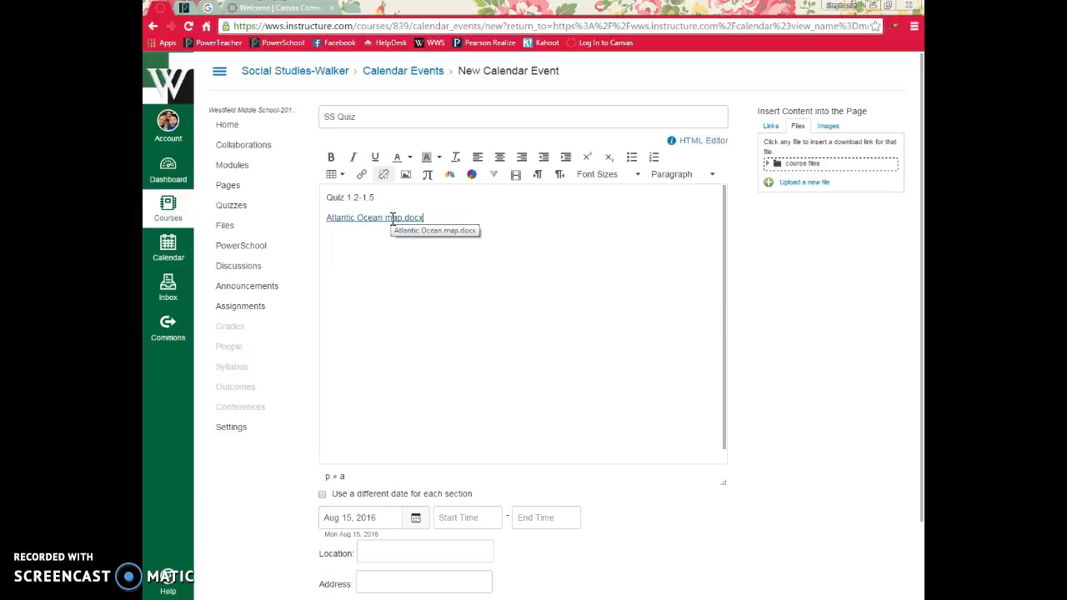
Set the Atlantic Ocean map.docx link in the event description to auto-open its inline preview
left_click_drag(393, 217, 426, 217)
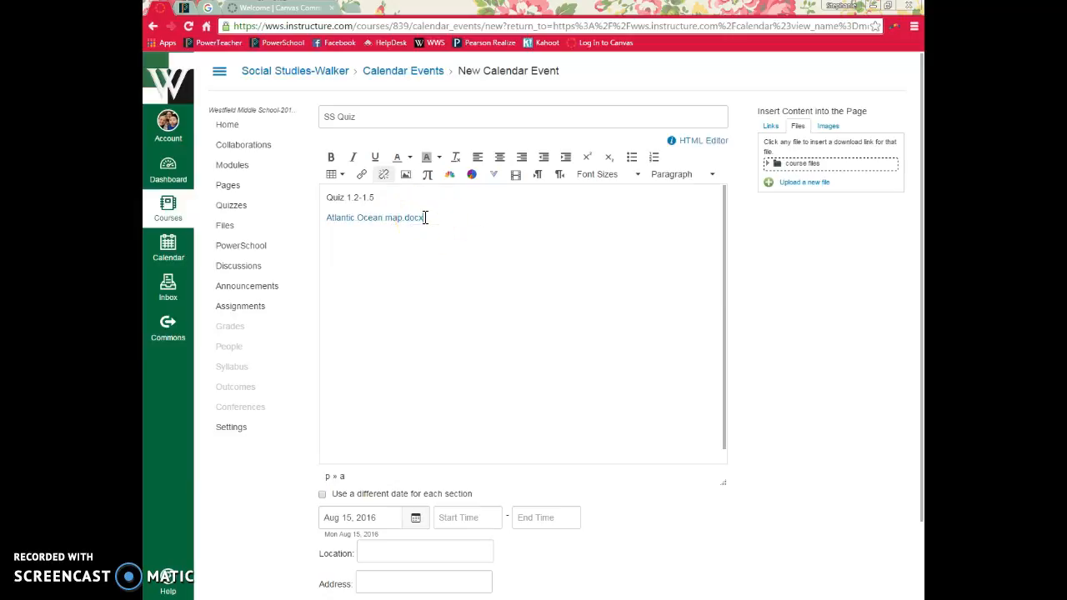
right_click(417, 217)
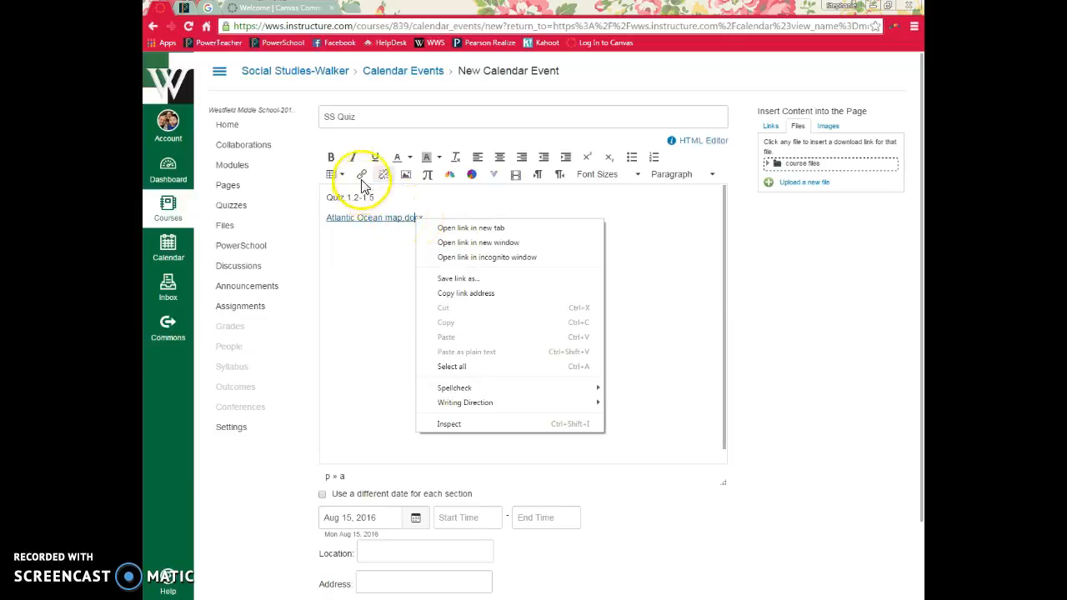
left_click(370, 245)
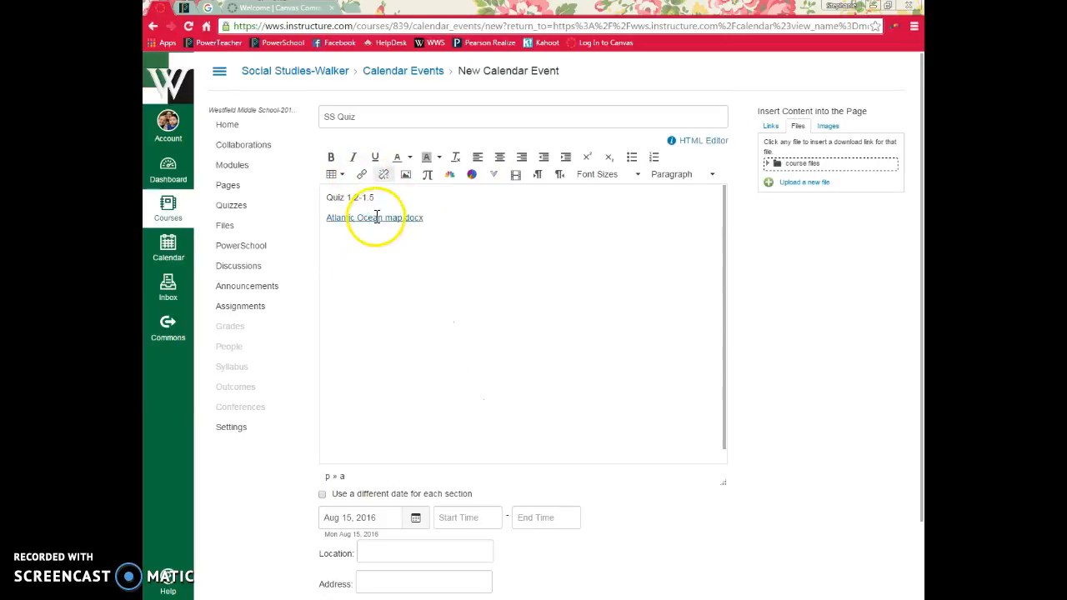
left_click(362, 176)
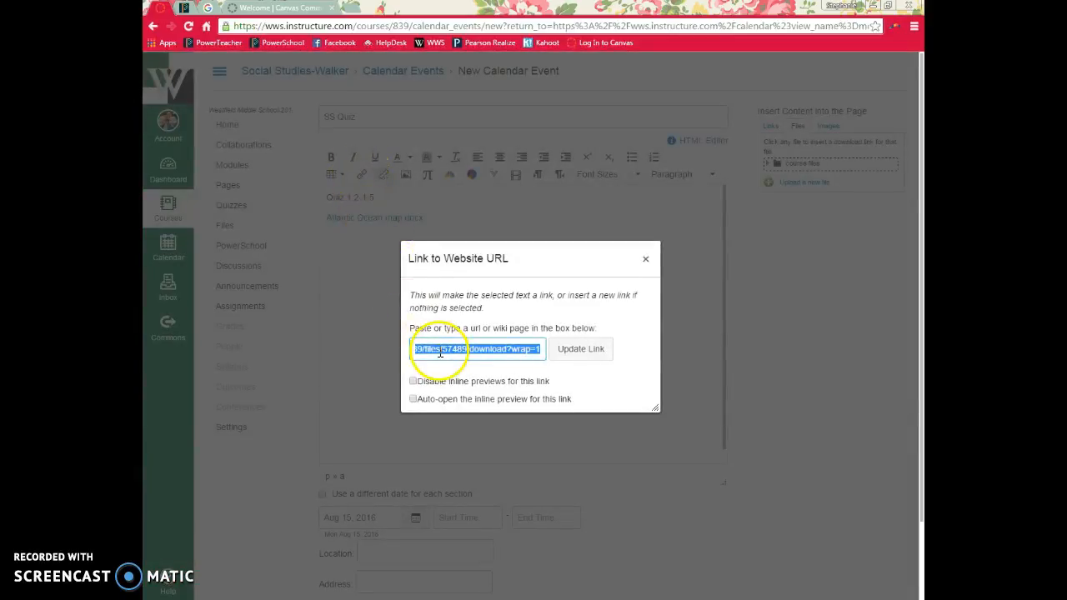
left_click(413, 400)
left_click(595, 357)
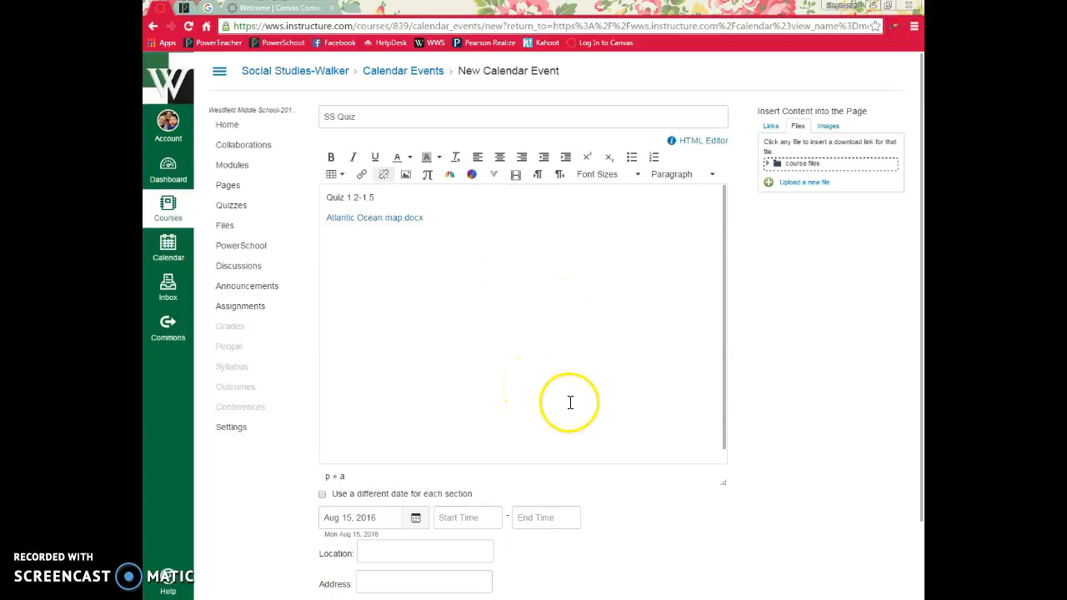
Create the SS Quiz event on Aug 15, 2016 without entering times, a location or a repeat
scroll(613, 418, "down", 1)
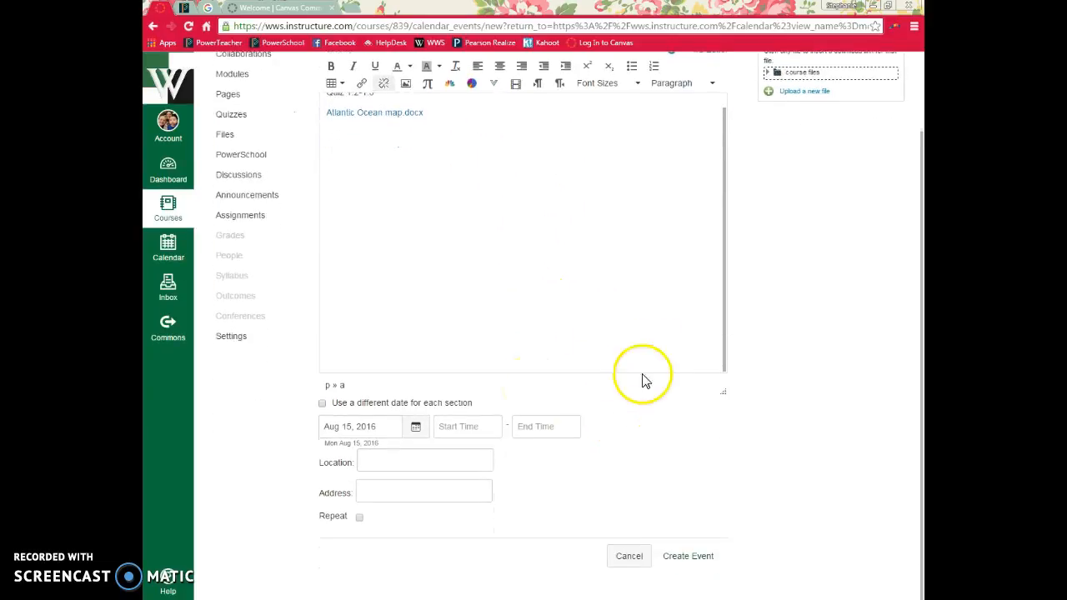
scroll(454, 183, "up", 1)
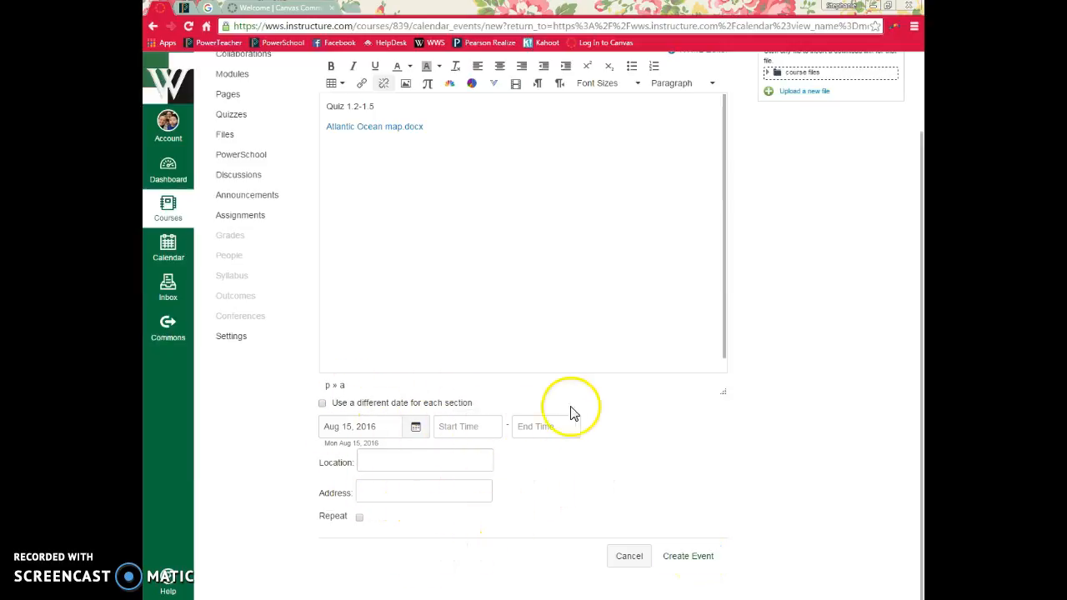
left_click(672, 555)
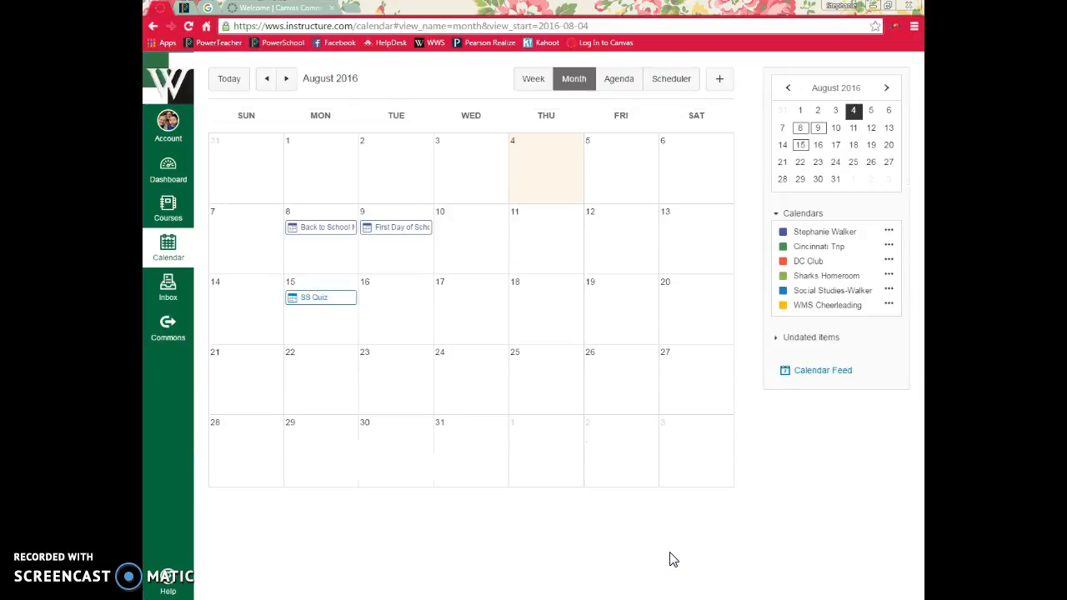
View the SS Quiz event's details and file preview, and check the attached Atlantic Ocean map by downloading and opening it in Word
mouse_move(310, 307)
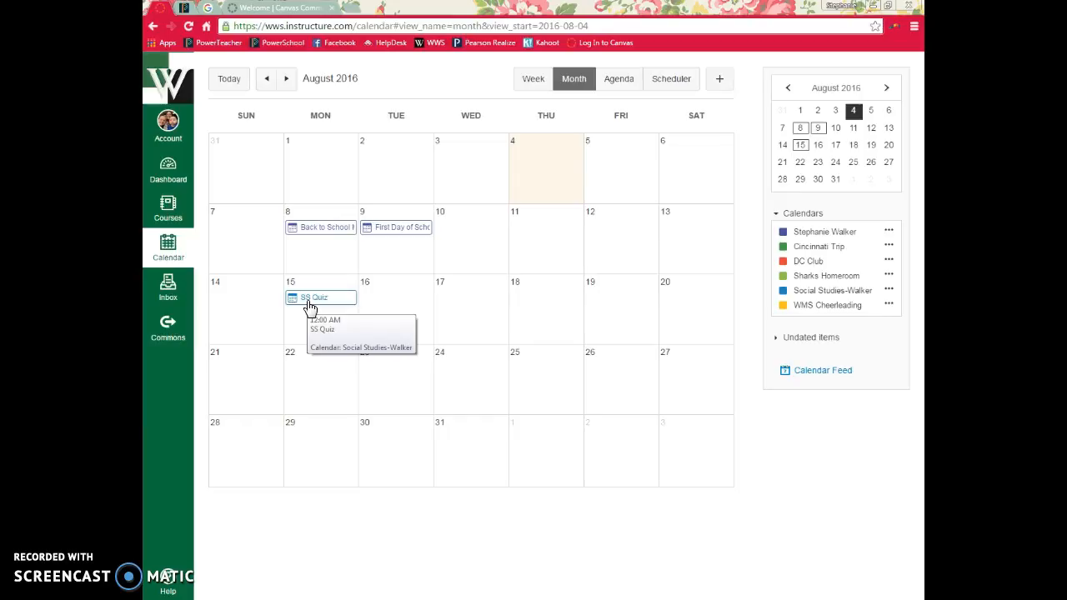
left_click(309, 308)
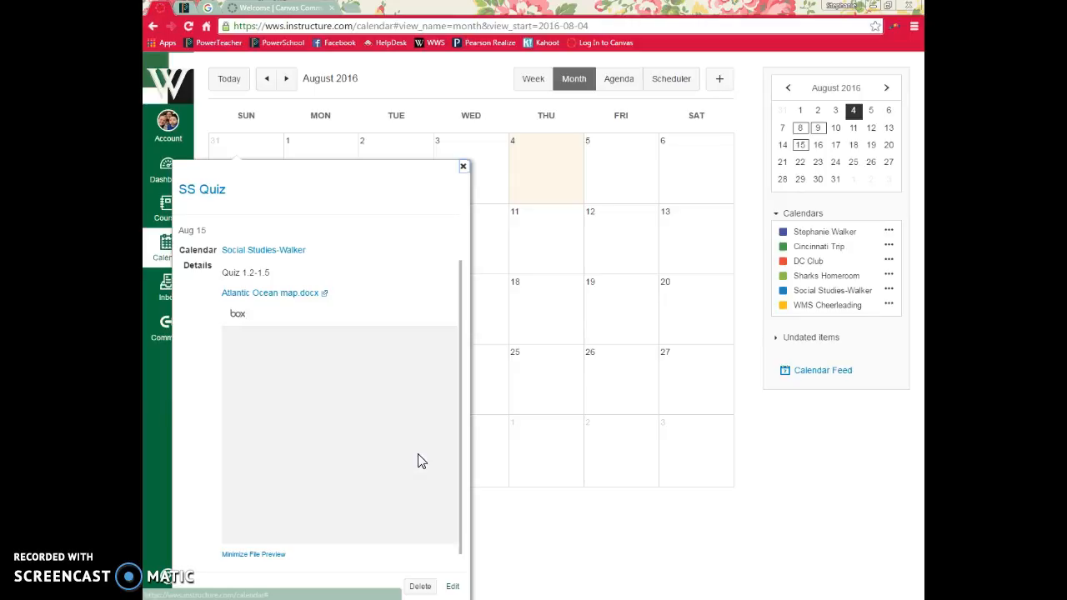
left_click(406, 445)
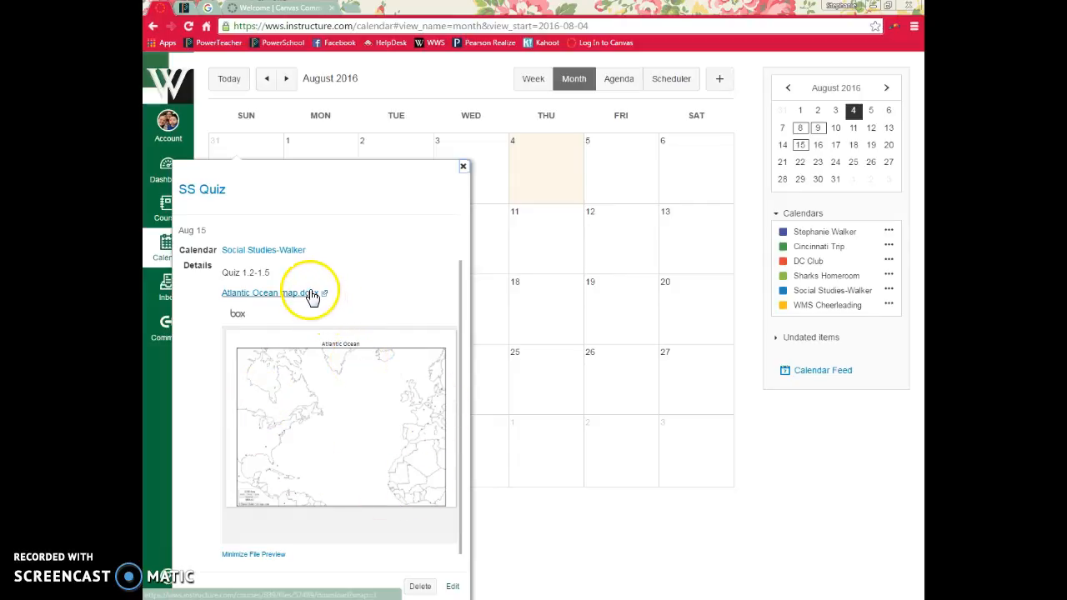
left_click(248, 299)
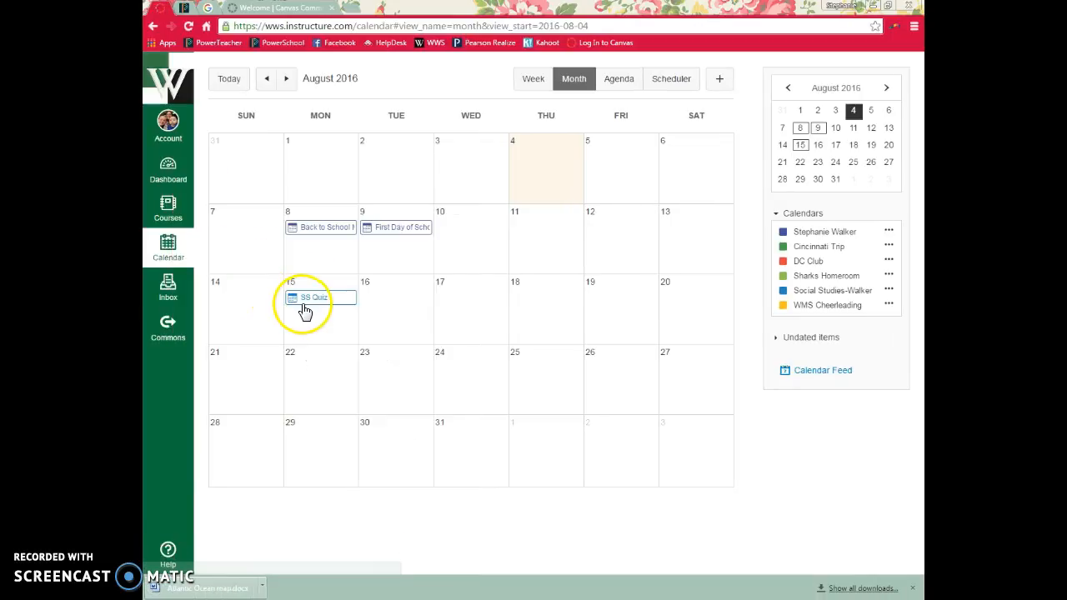
left_click(215, 591)
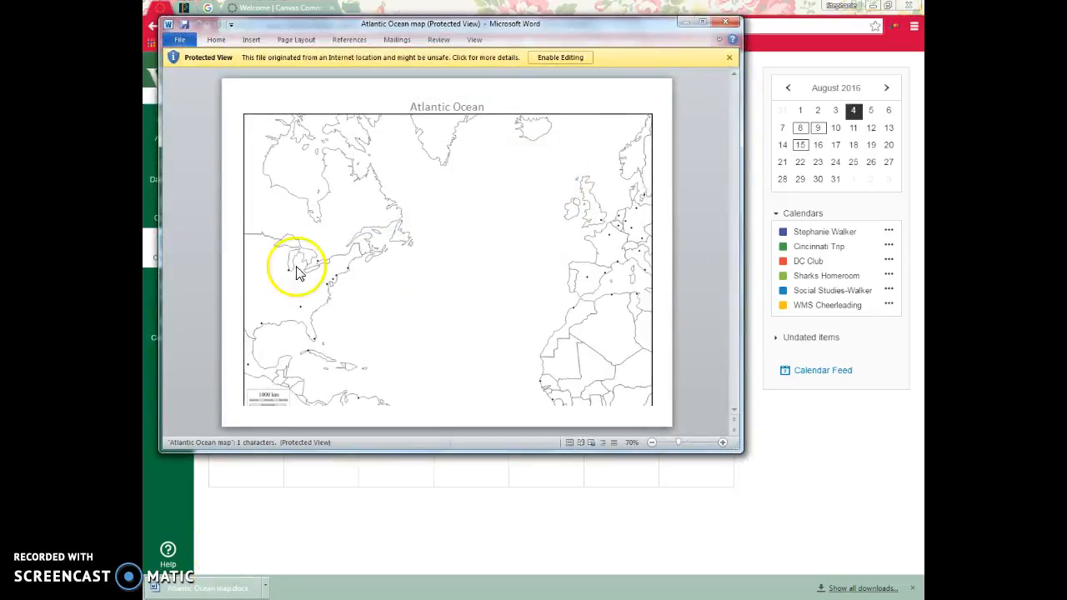
left_click(732, 24)
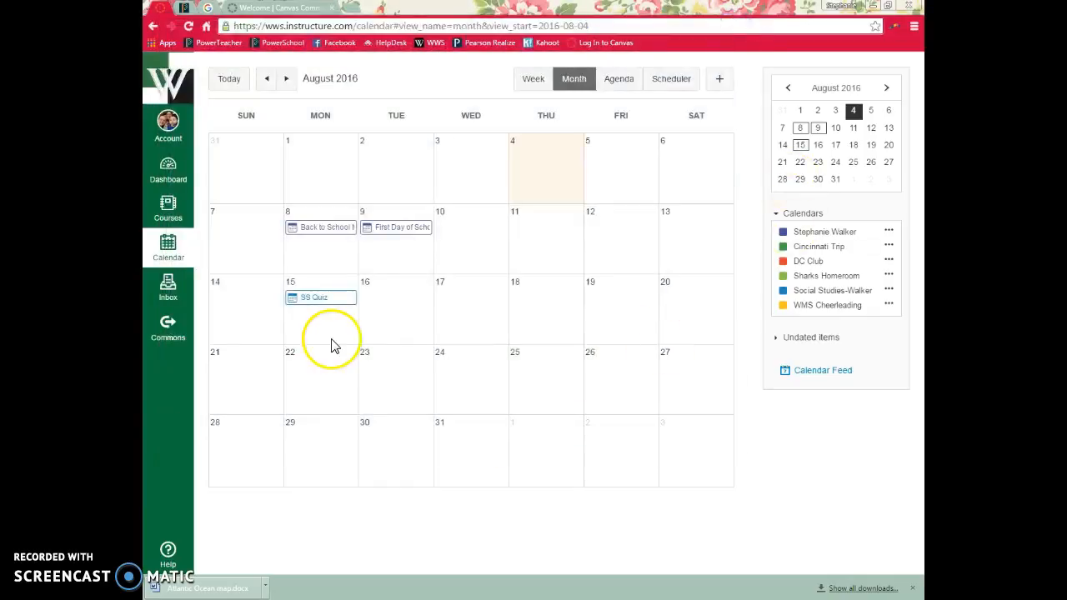
Extend the SS Quiz event through Aug 17 and move the three-day event to start on Aug 23
mouse_move(338, 308)
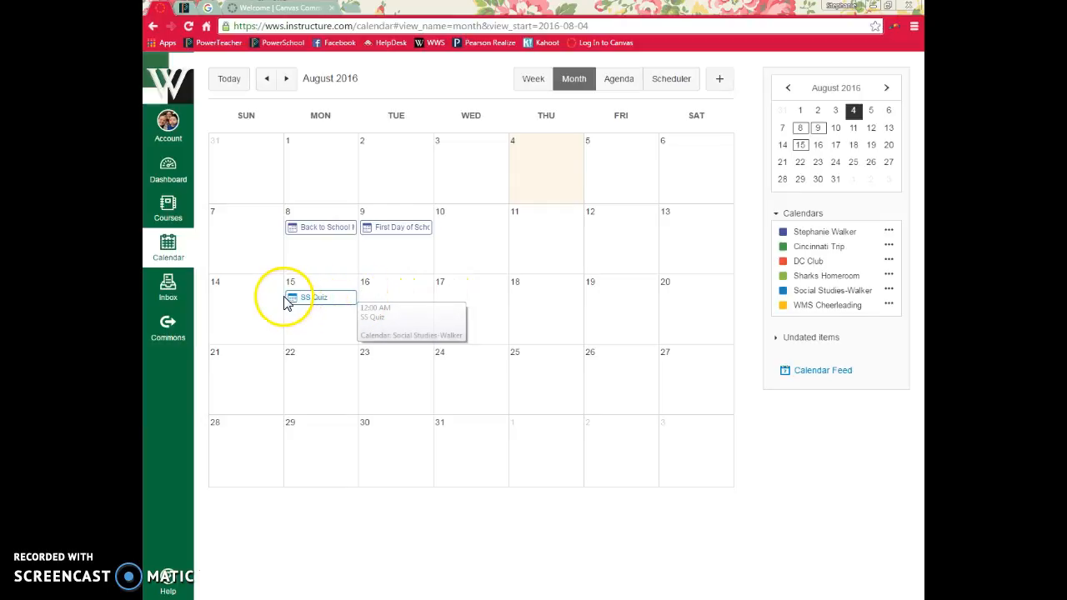
left_click_drag(362, 303, 511, 337)
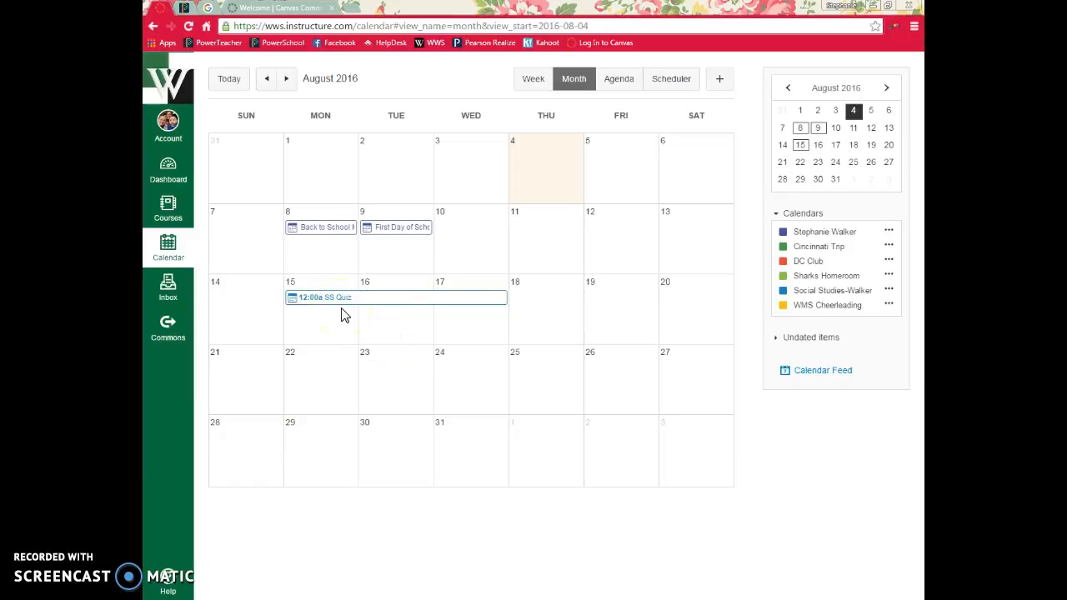
left_click_drag(344, 314, 419, 388)
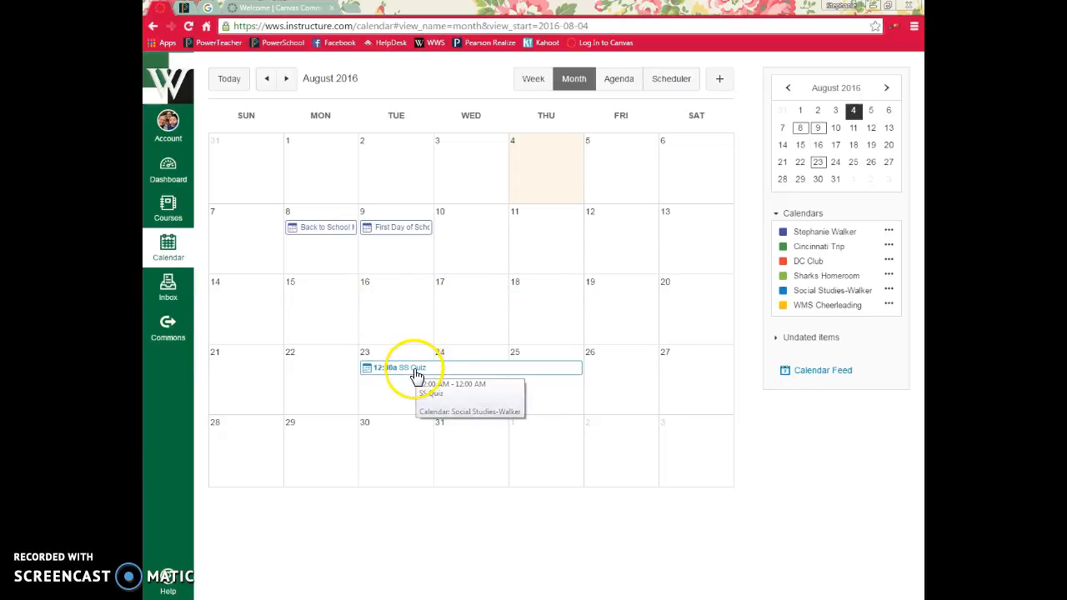
Delete the SS Quiz event from the August 2016 calendar
left_click(418, 374)
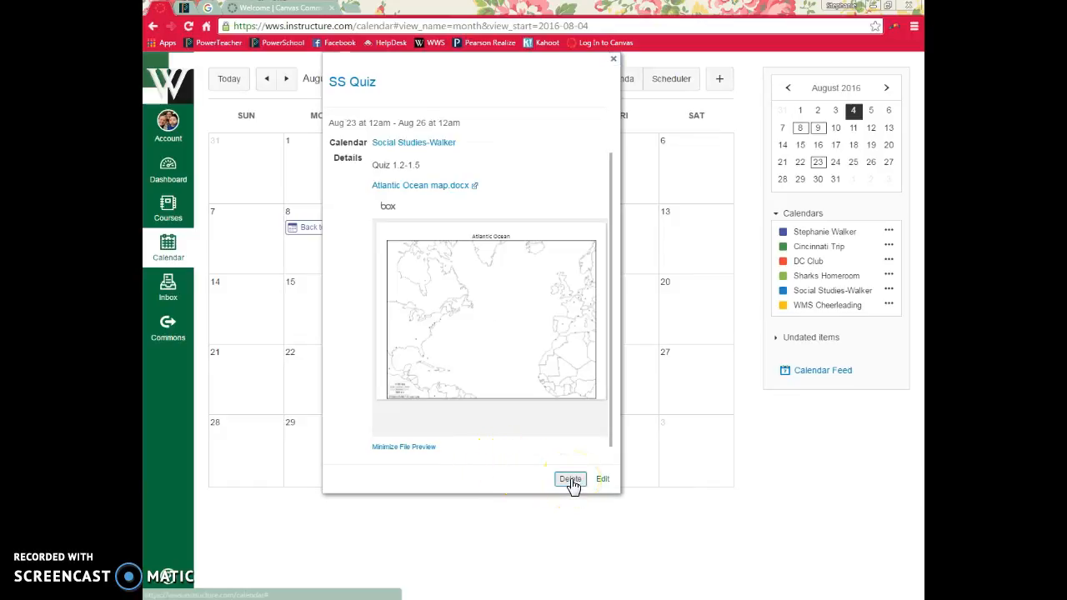
left_click(572, 482)
left_click(586, 368)
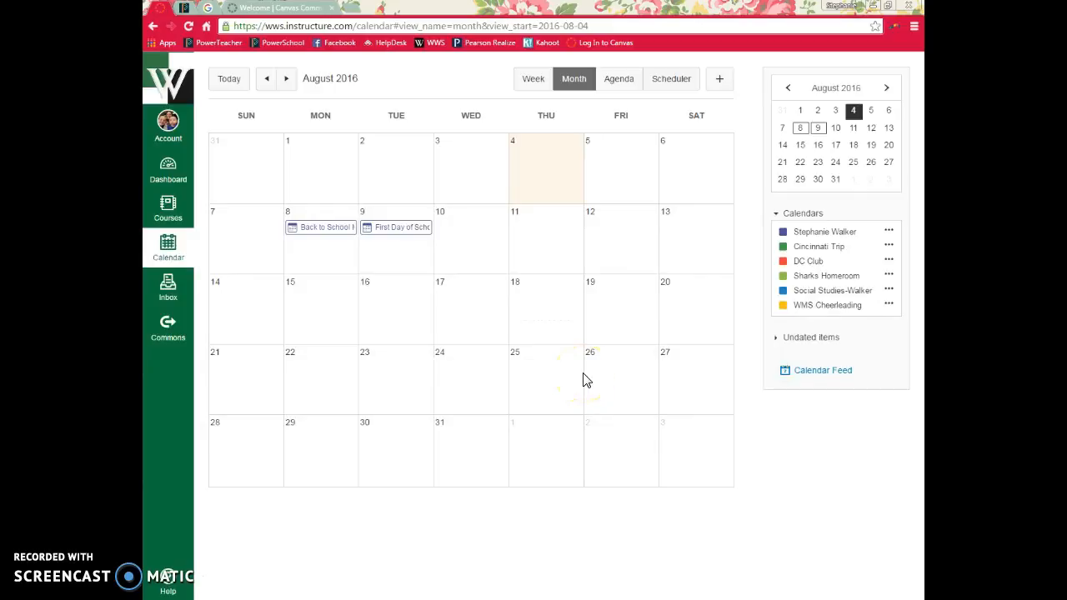
Open the Aug 8 Back to School Meetings event for editing with its full set of options
left_click(172, 238)
left_click(322, 303)
left_click(306, 236)
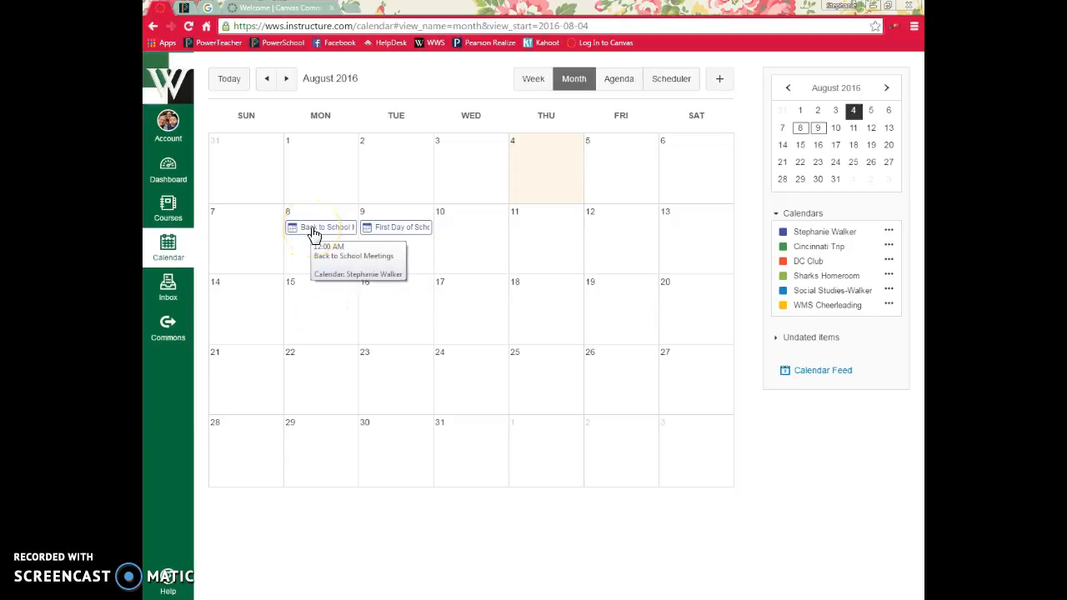
left_click(314, 234)
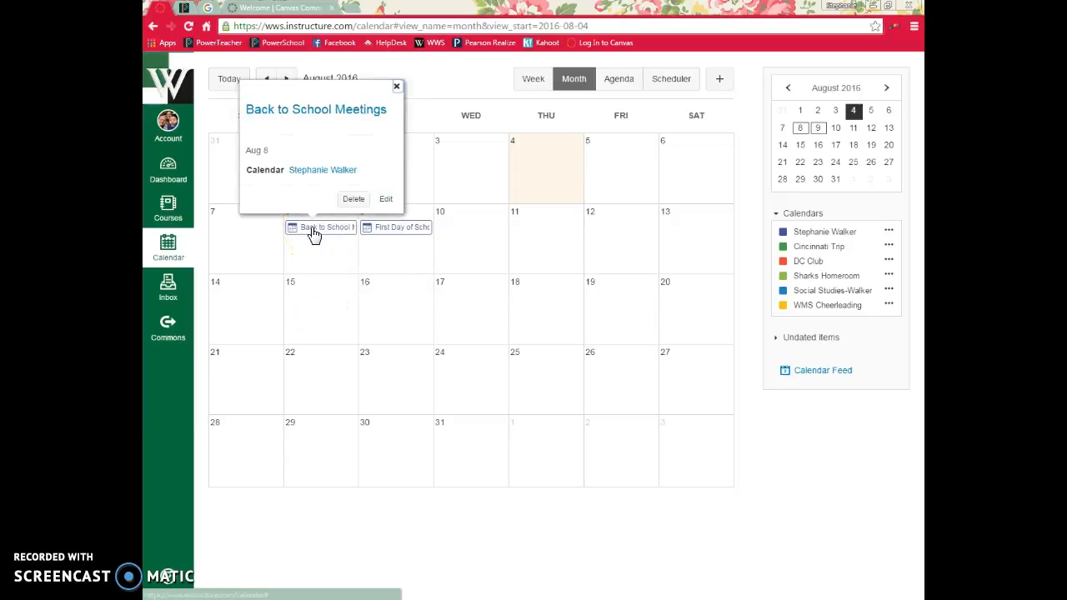
left_click(383, 201)
left_click(409, 250)
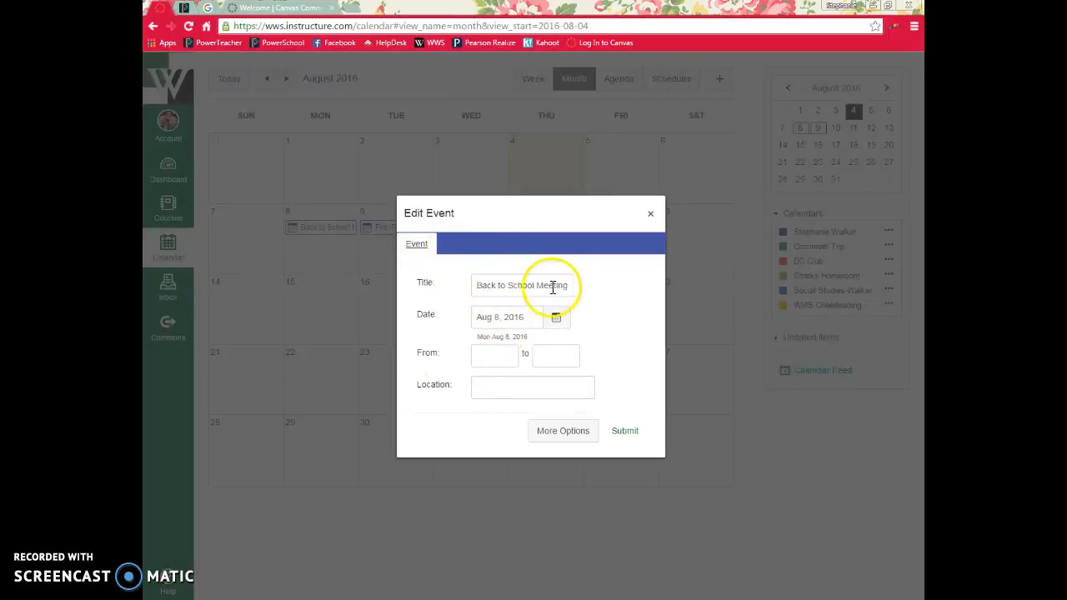
left_click(564, 432)
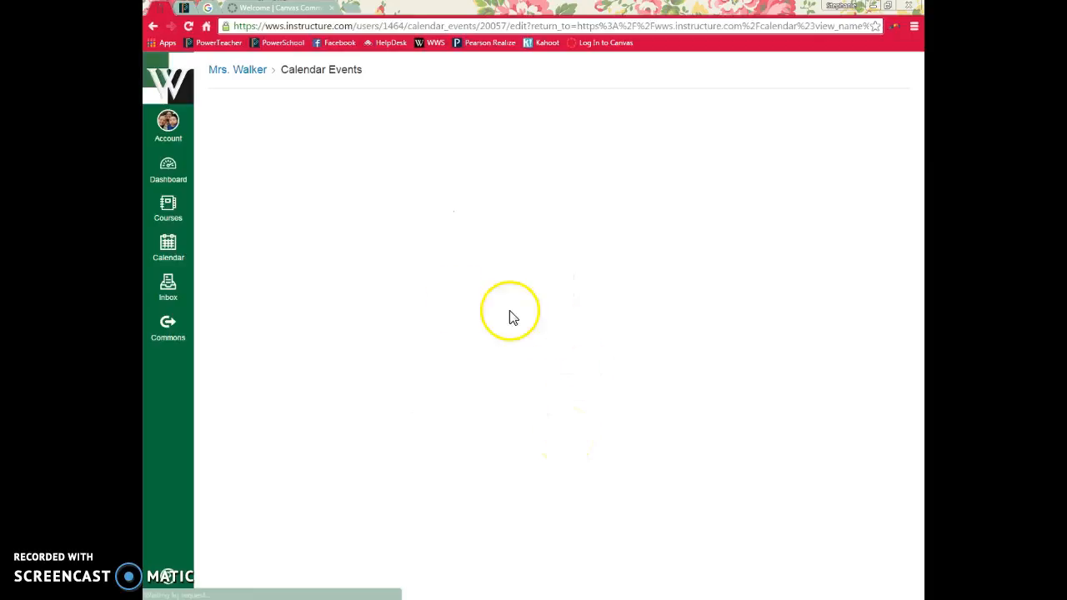
Enlarge the description box of the Back to School Meetings event and update the event
left_click(339, 208)
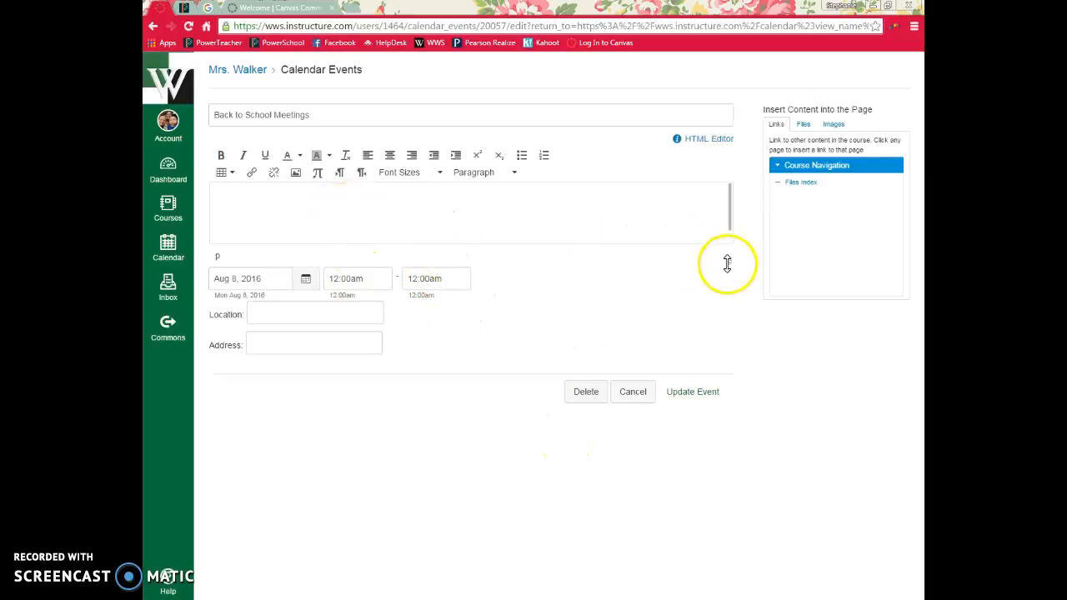
left_click_drag(728, 263, 729, 398)
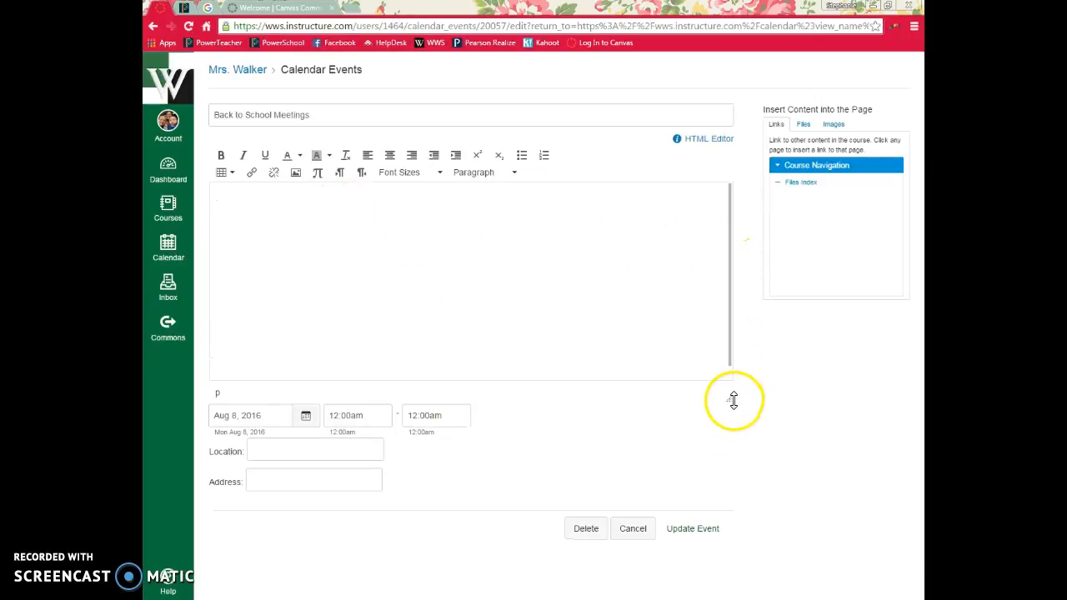
left_click(687, 532)
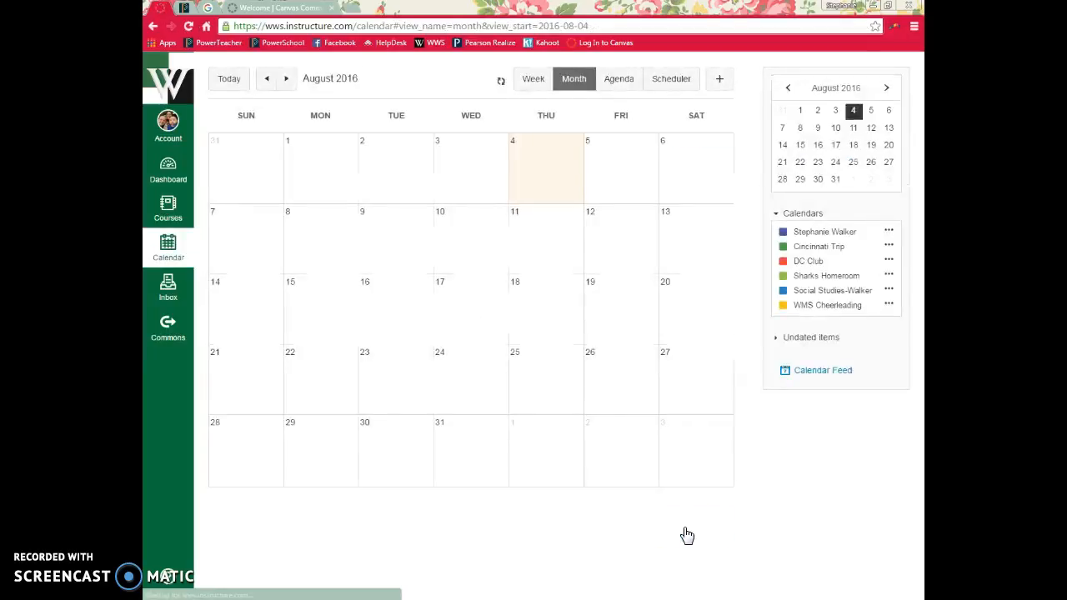
left_click(617, 232)
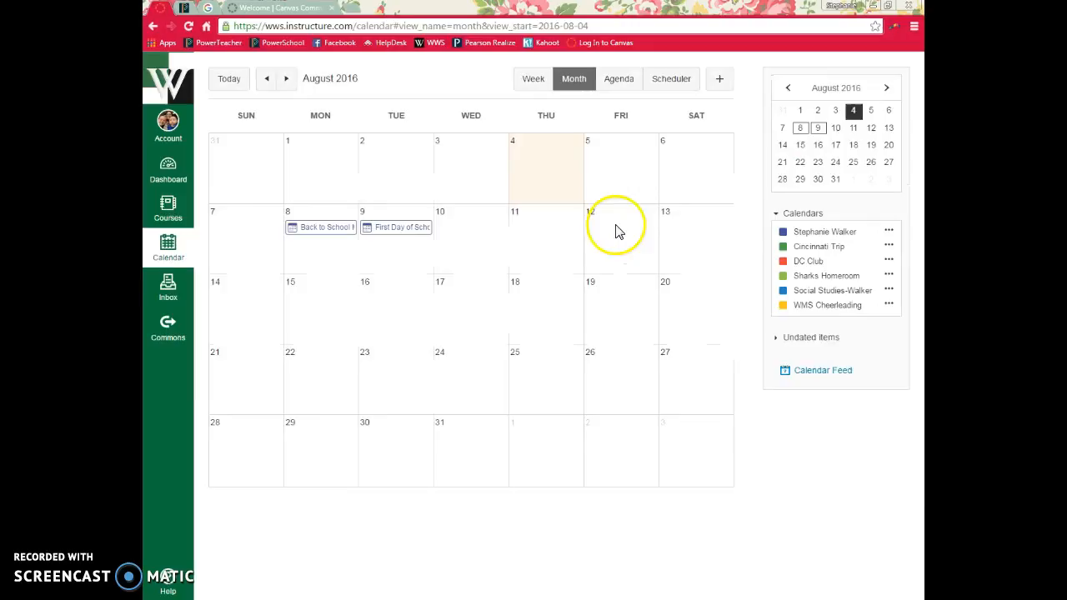
Switch to the Canvas Community site and search it for "use a calendar"
left_click(306, 13)
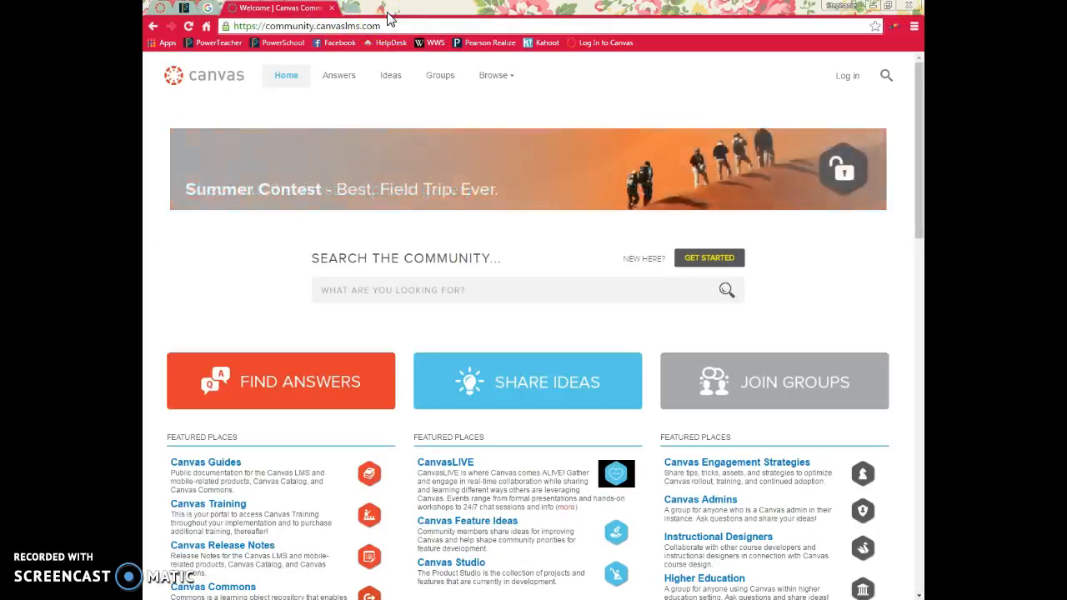
left_click(392, 26)
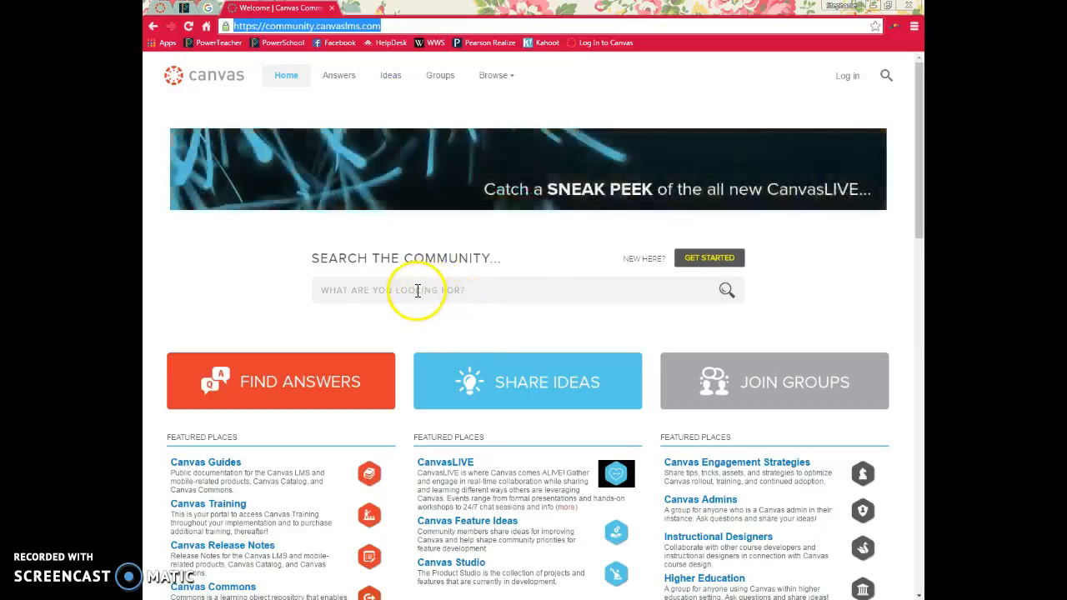
left_click(355, 290)
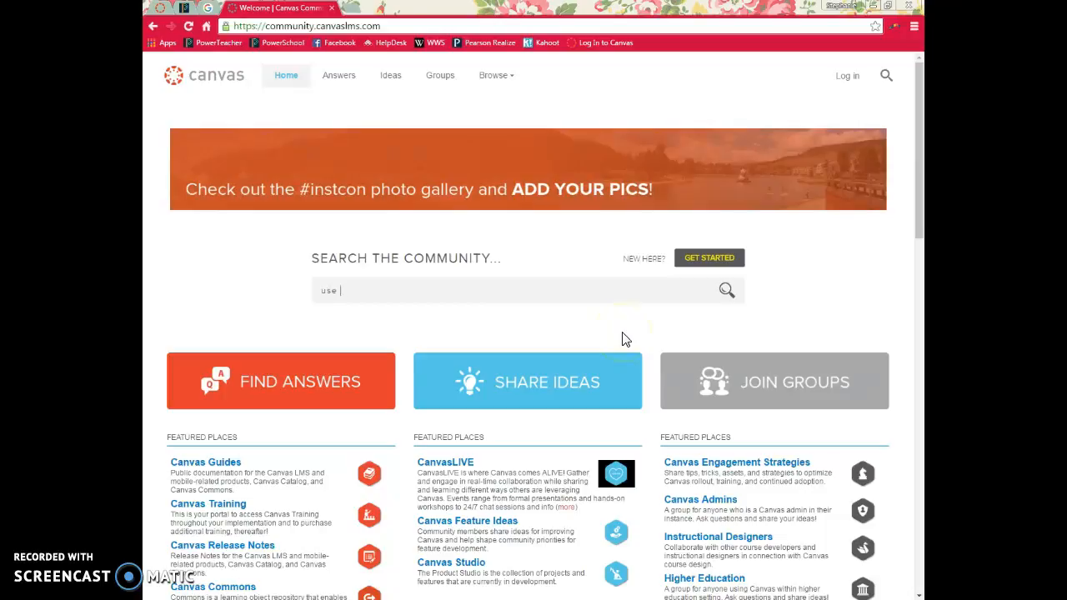
type("use a calendar")
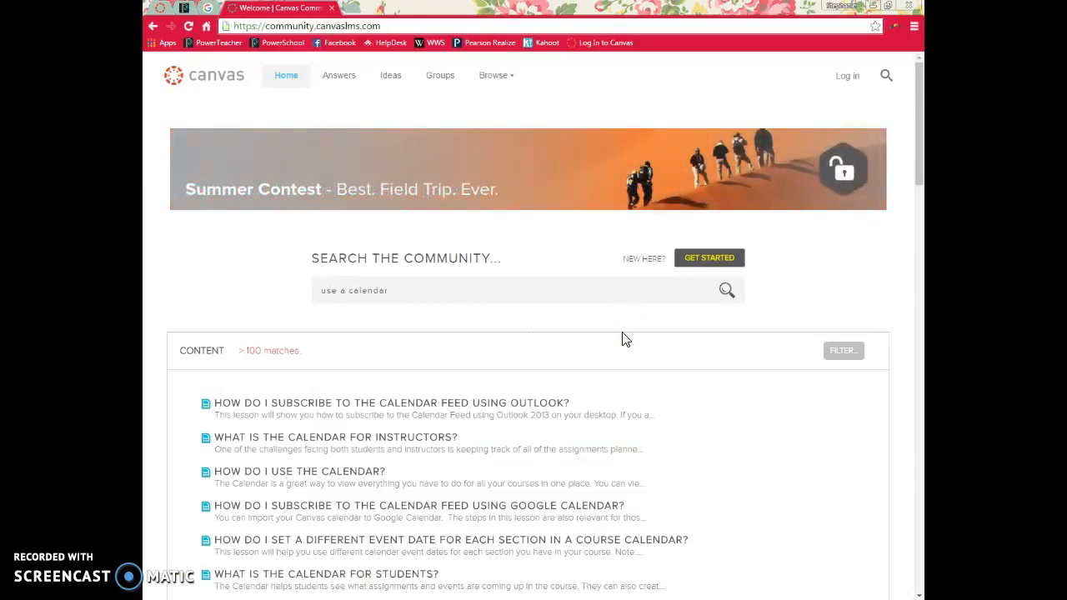
Open the "How do I use the Calendar?" guide from the search results and skim its sections on viewing and adding calendar items
scroll(689, 403, "down", 2)
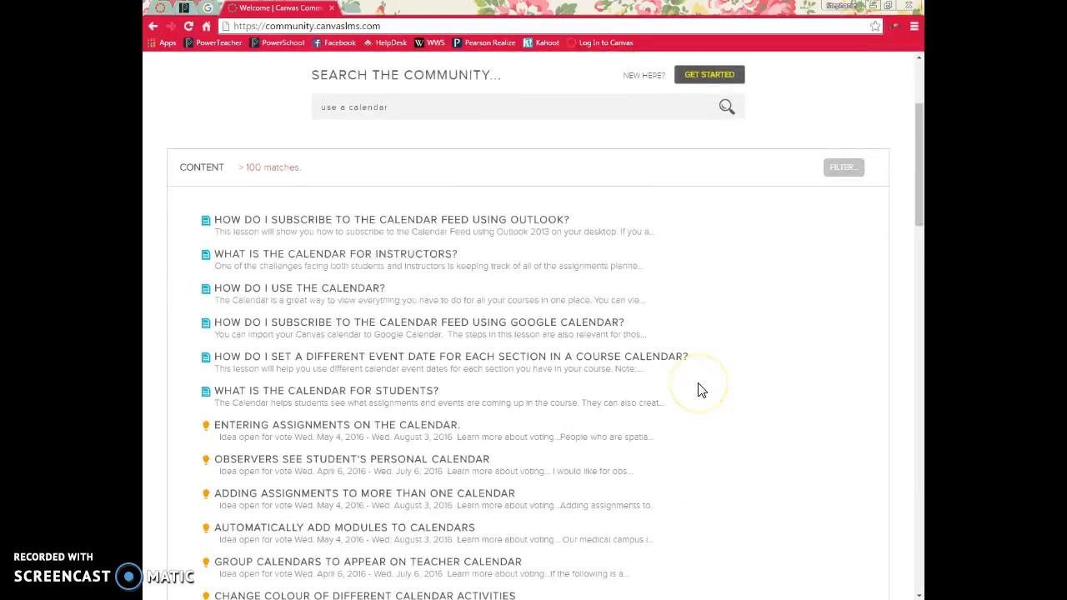
left_click(304, 291)
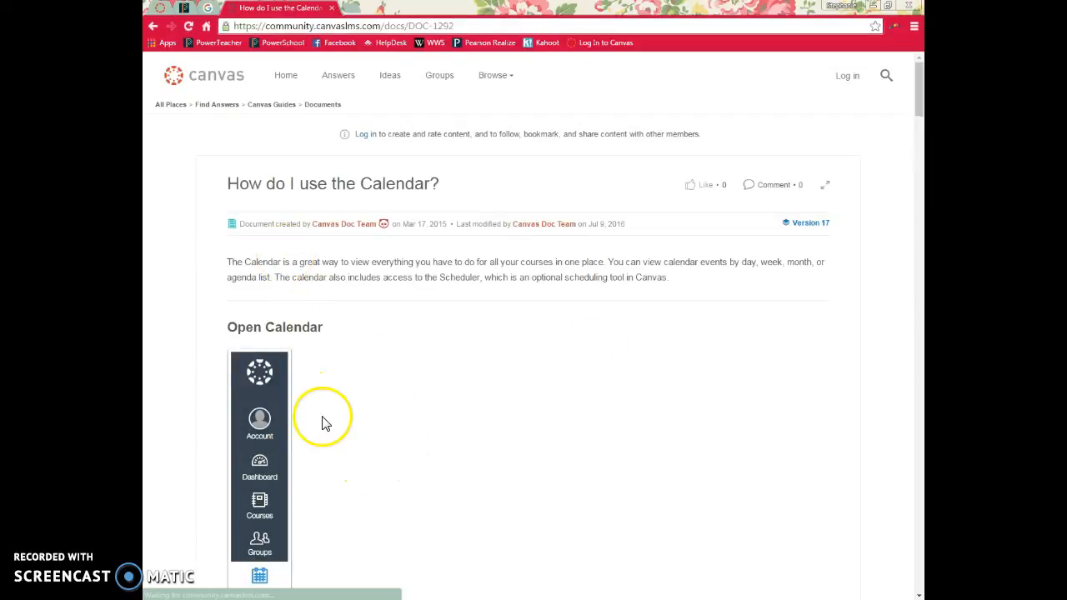
scroll(313, 421, "down", 1)
scroll(307, 422, "down", 2)
scroll(388, 438, "down", 4)
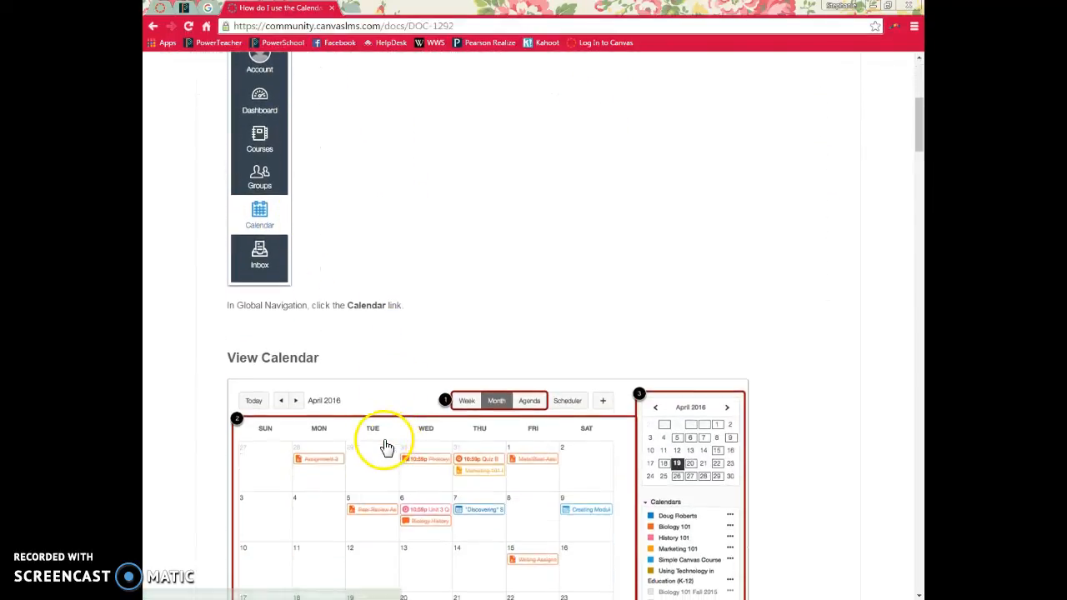
scroll(667, 438, "down", 1)
scroll(763, 430, "down", 6)
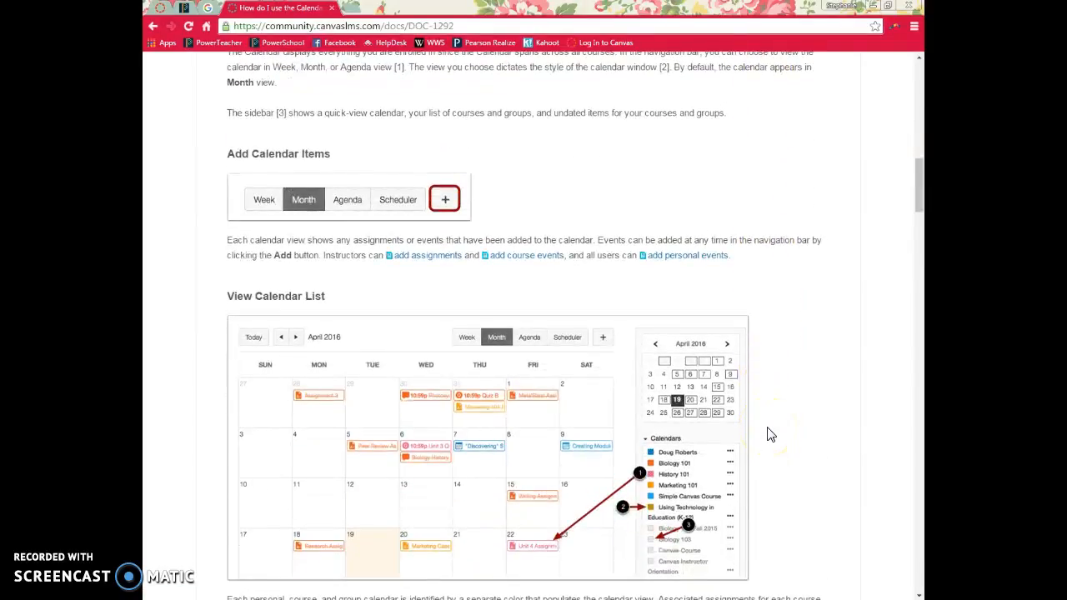
scroll(771, 434, "up", 15)
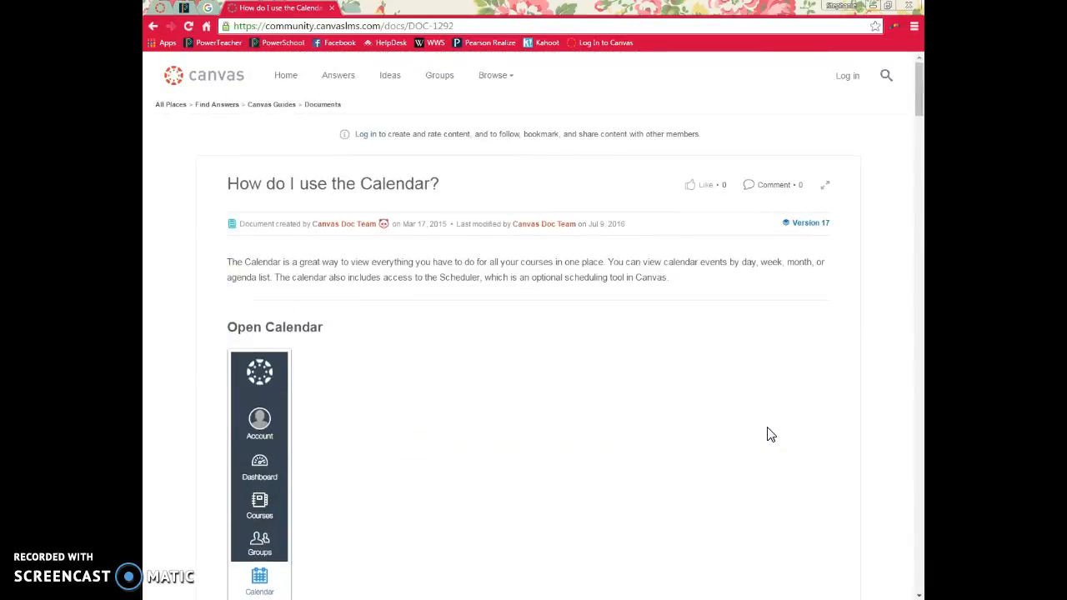